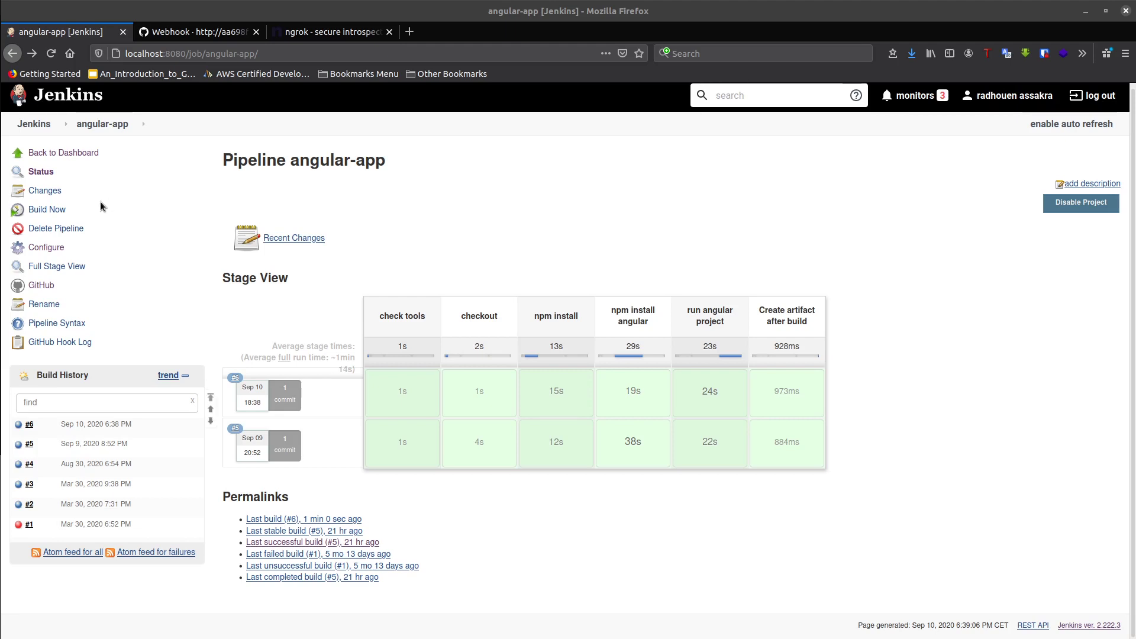
- Start an angular-app build and open the job's configuration at the build triggers
{"action": "left_click", "coordinate": [51, 214]}
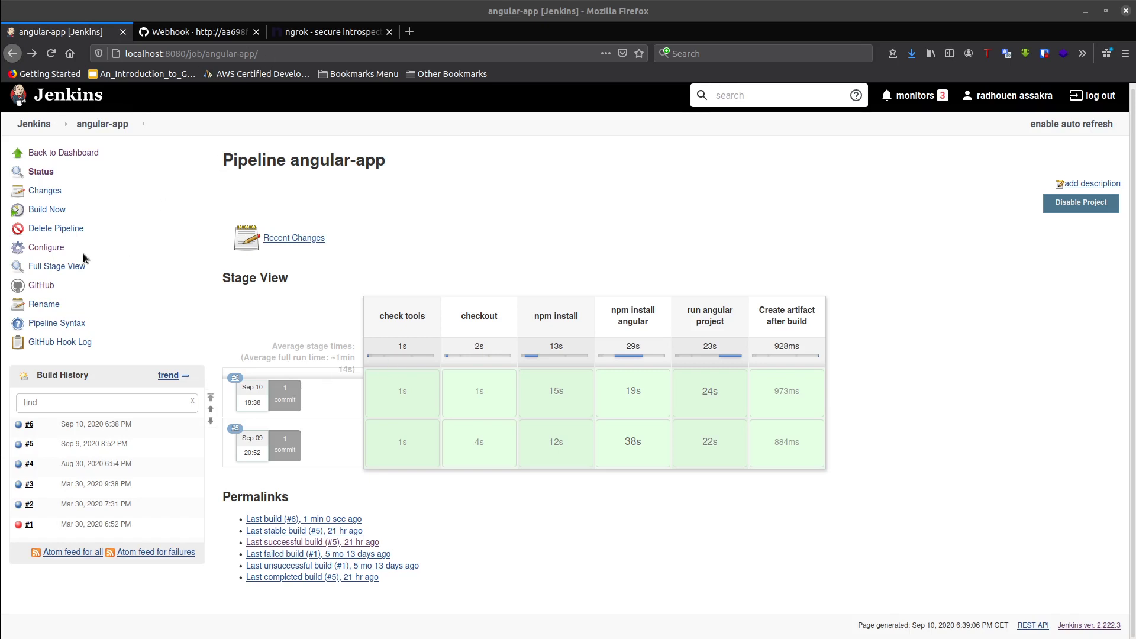
{"action": "left_click", "coordinate": [51, 248]}
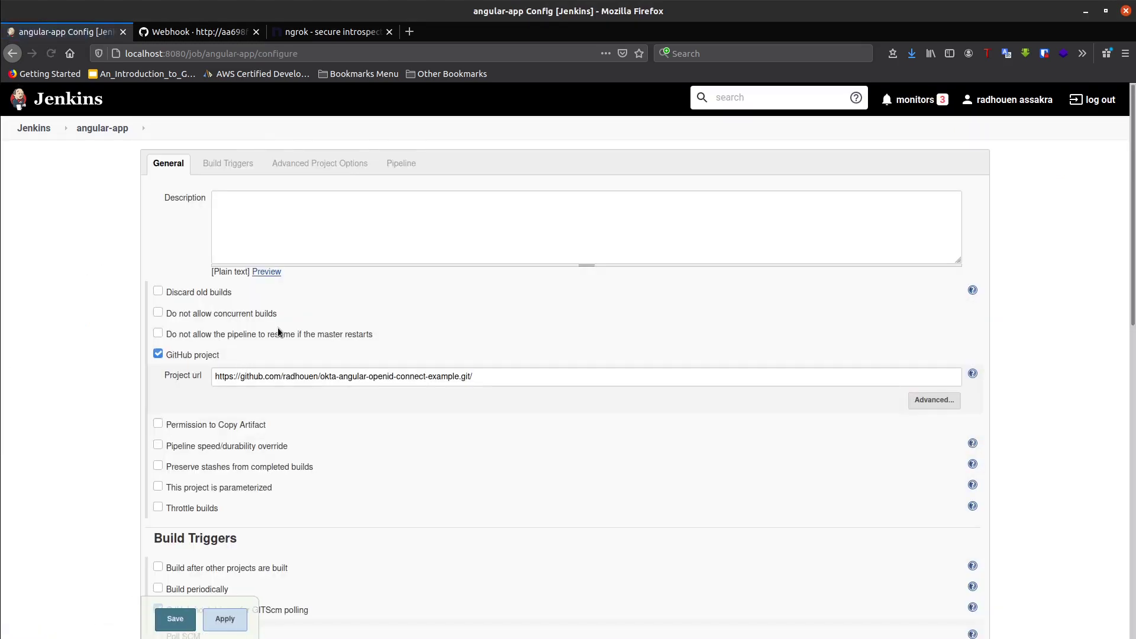
{"action": "scroll", "coordinate": [273, 417], "scroll_direction": "down", "scroll_amount": 4}
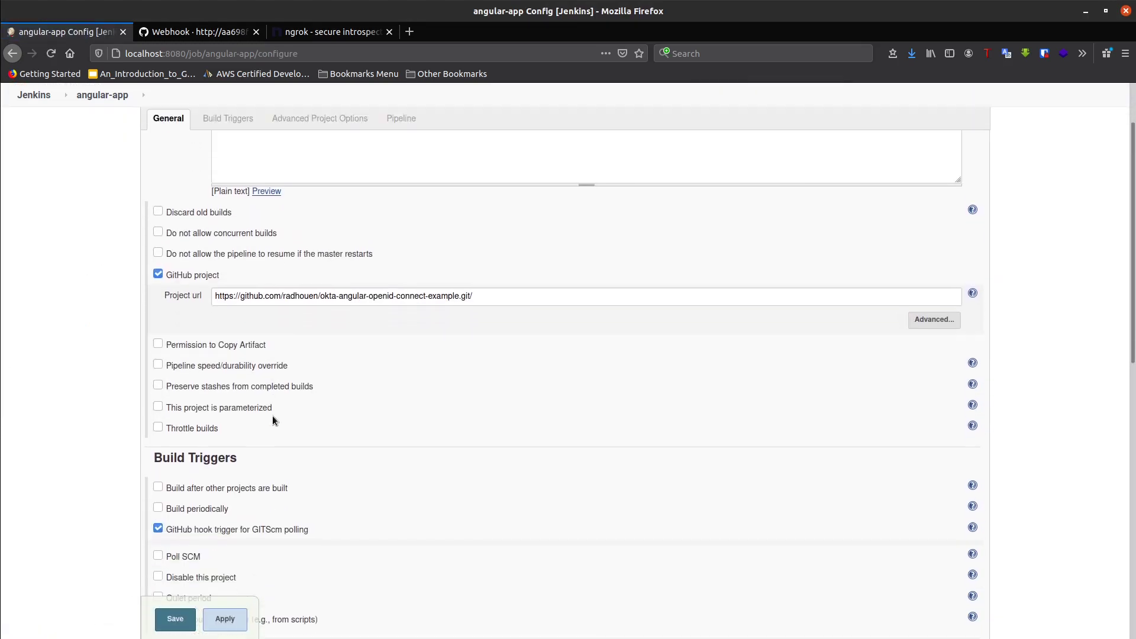
{"action": "scroll", "coordinate": [273, 417], "scroll_direction": "down", "scroll_amount": 1}
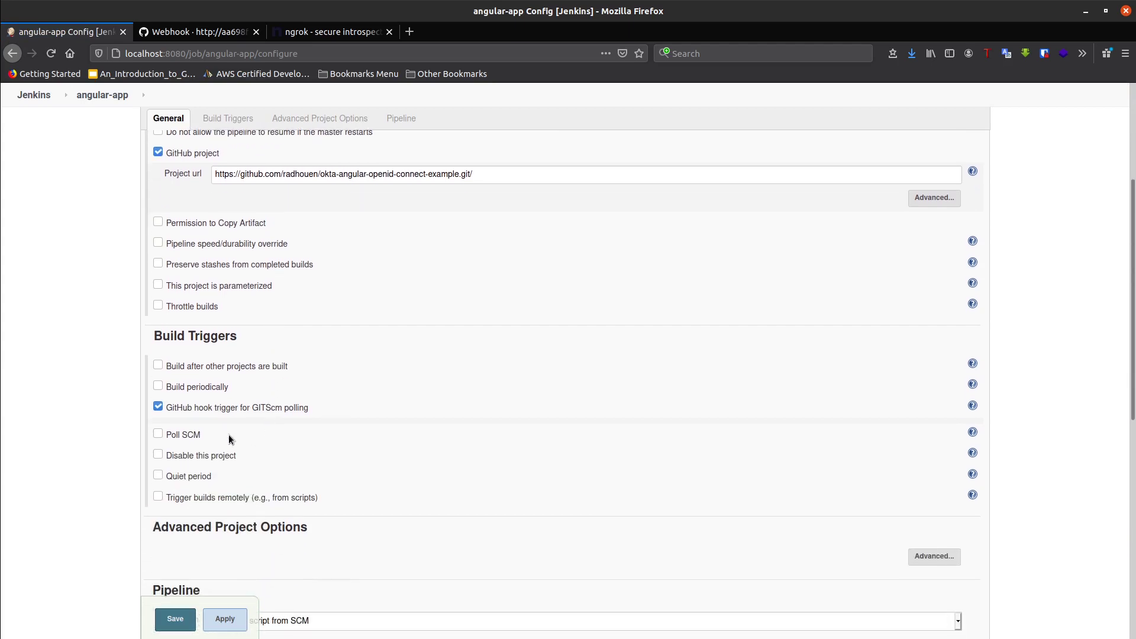
- Try Build periodically with schedule '* * *', then disable it, keeping only the GitHub hook trigger
{"action": "left_click", "coordinate": [157, 385]}
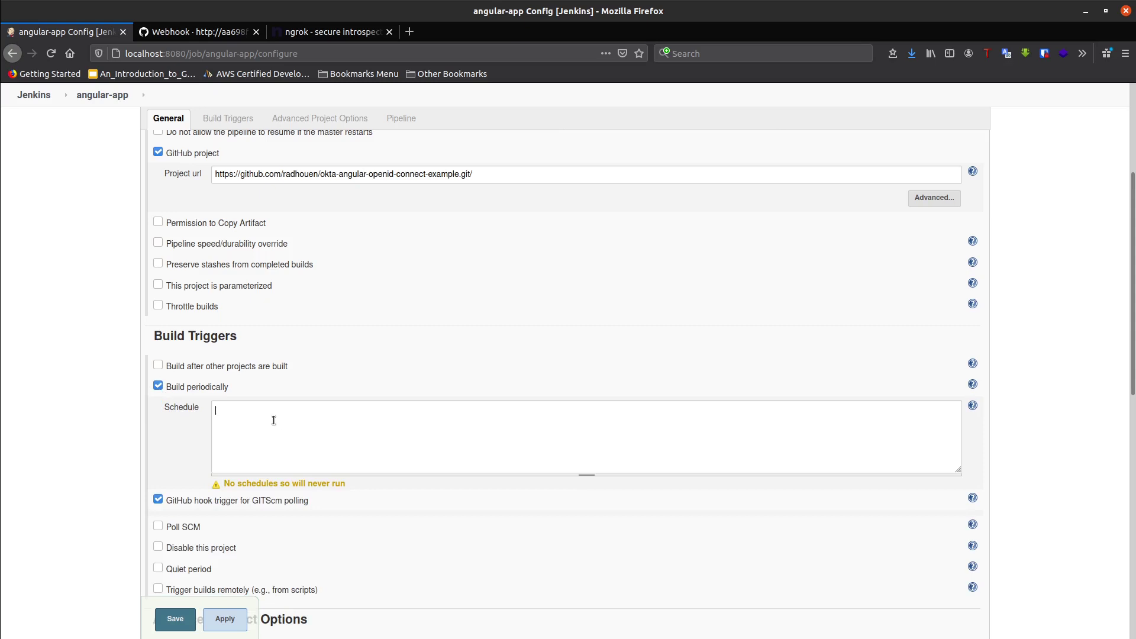
{"action": "type", "text": "* * * * *"}
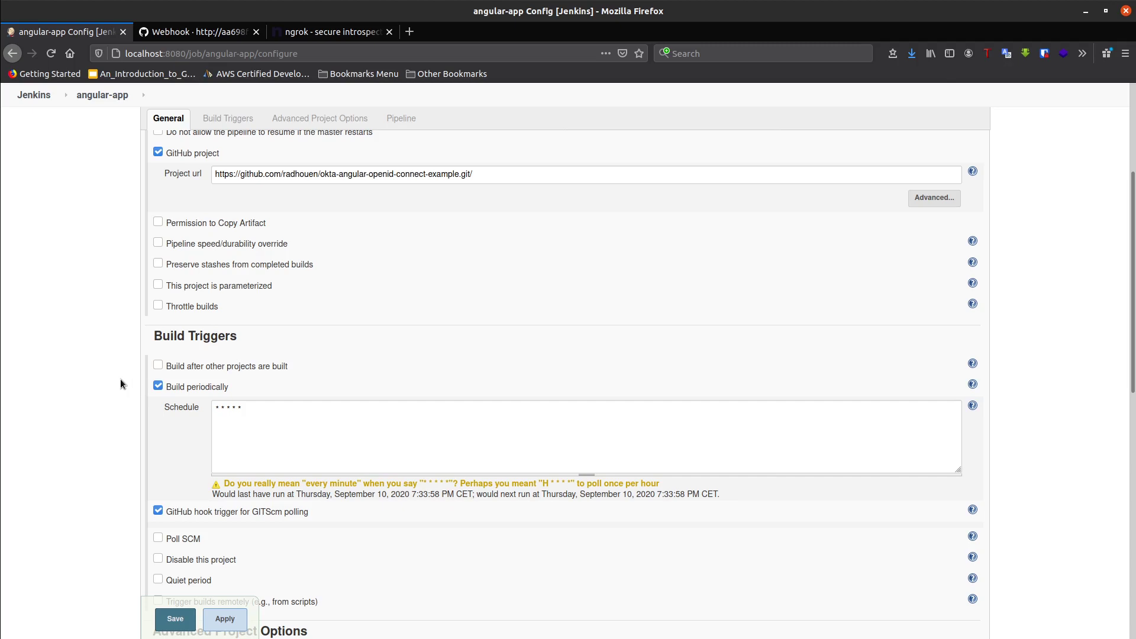
{"action": "left_click", "coordinate": [157, 385]}
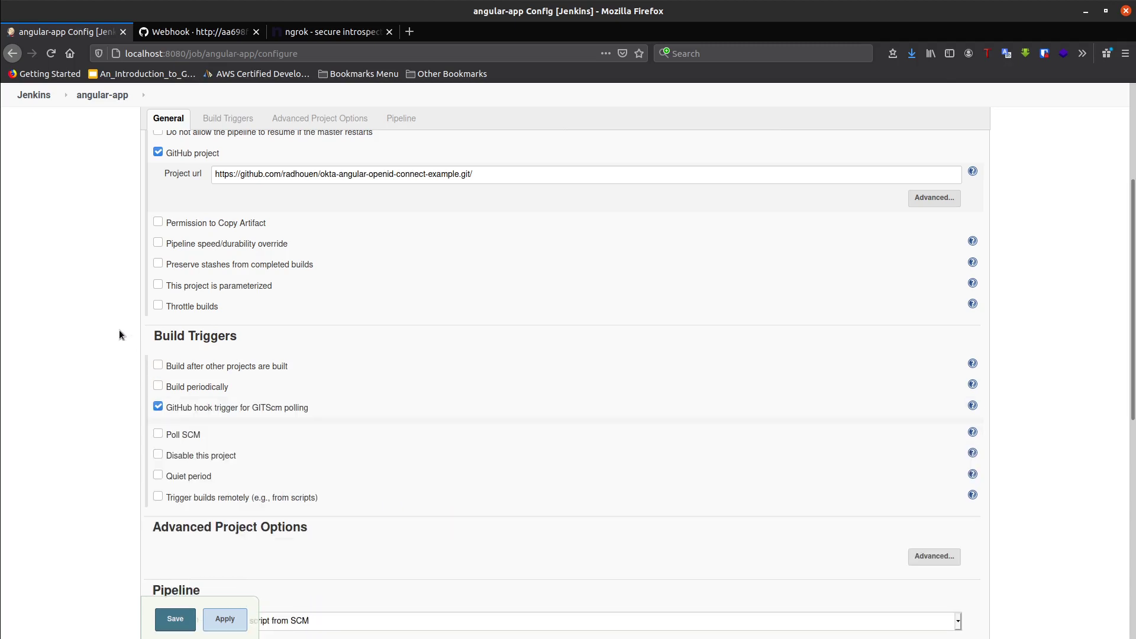
{"action": "scroll", "coordinate": [121, 323], "scroll_direction": "up", "scroll_amount": 3}
{"action": "scroll", "coordinate": [120, 323], "scroll_direction": "up", "scroll_amount": 5}
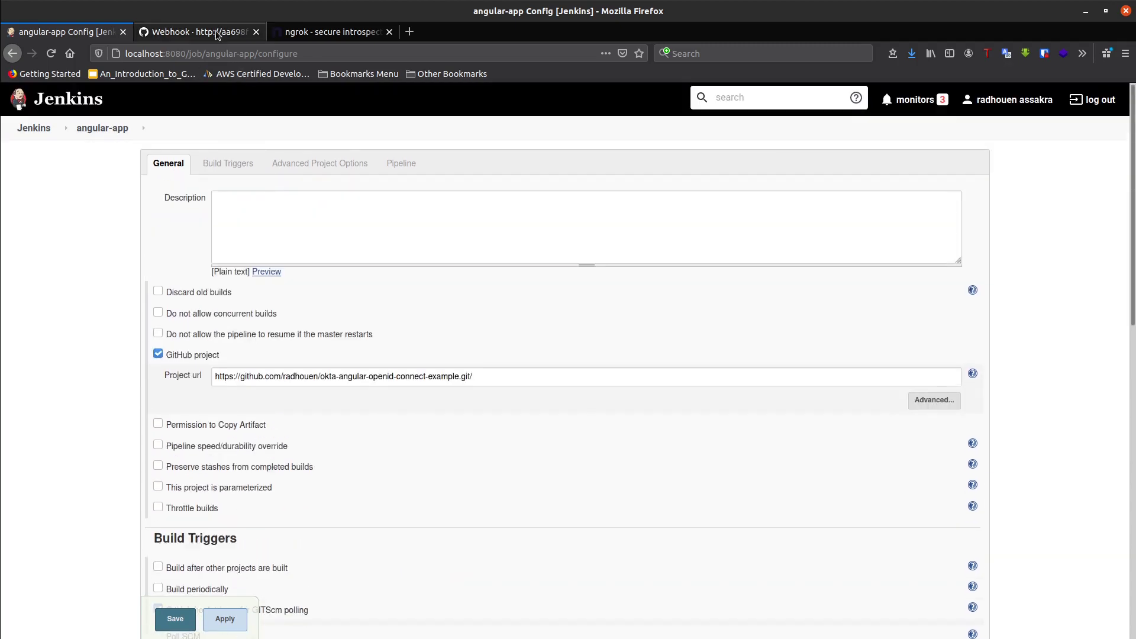
{"action": "left_click", "coordinate": [217, 33]}
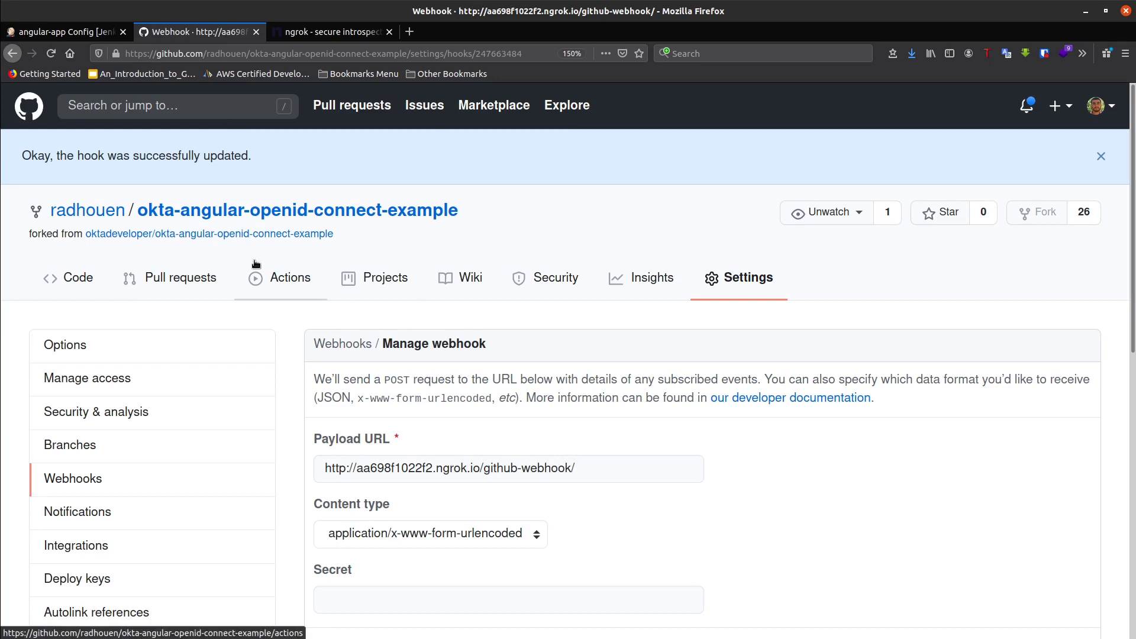
- Inspect the Payload URL of the repository's ngrok webhook under Settings > Webhooks
{"action": "left_click", "coordinate": [249, 220]}
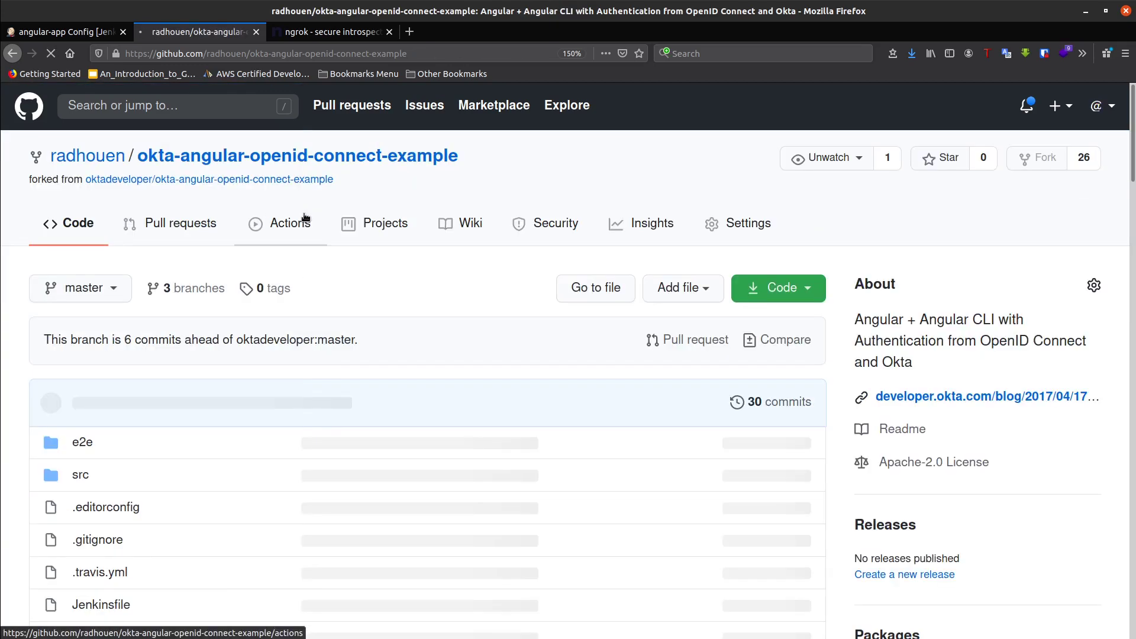
{"action": "left_click", "coordinate": [739, 224]}
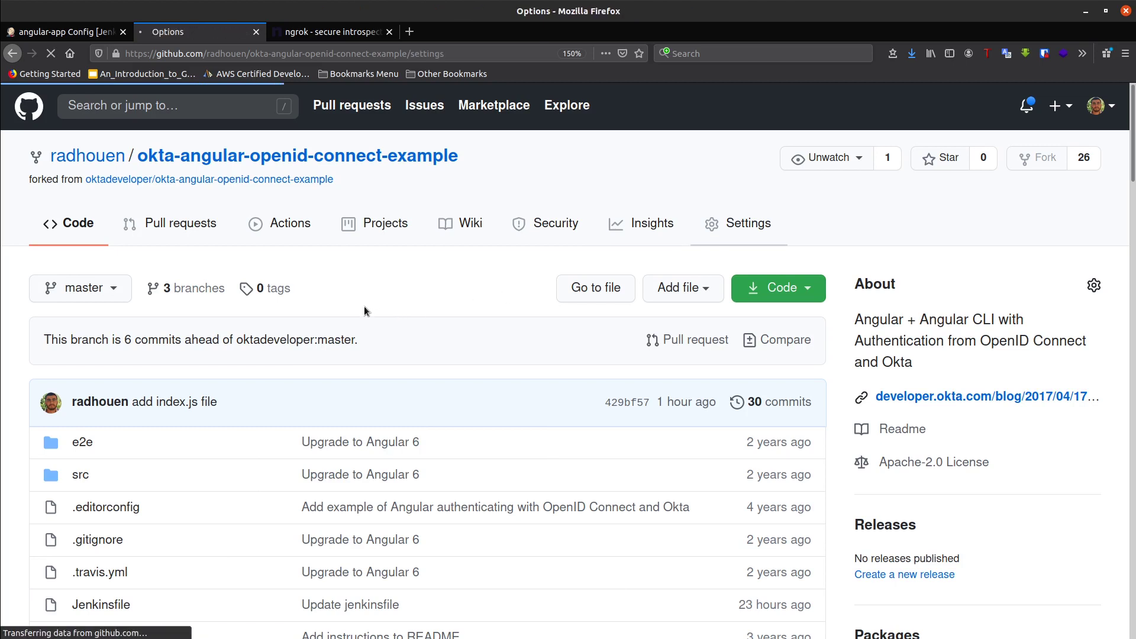
{"action": "scroll", "coordinate": [360, 306], "scroll_direction": "down", "scroll_amount": 4}
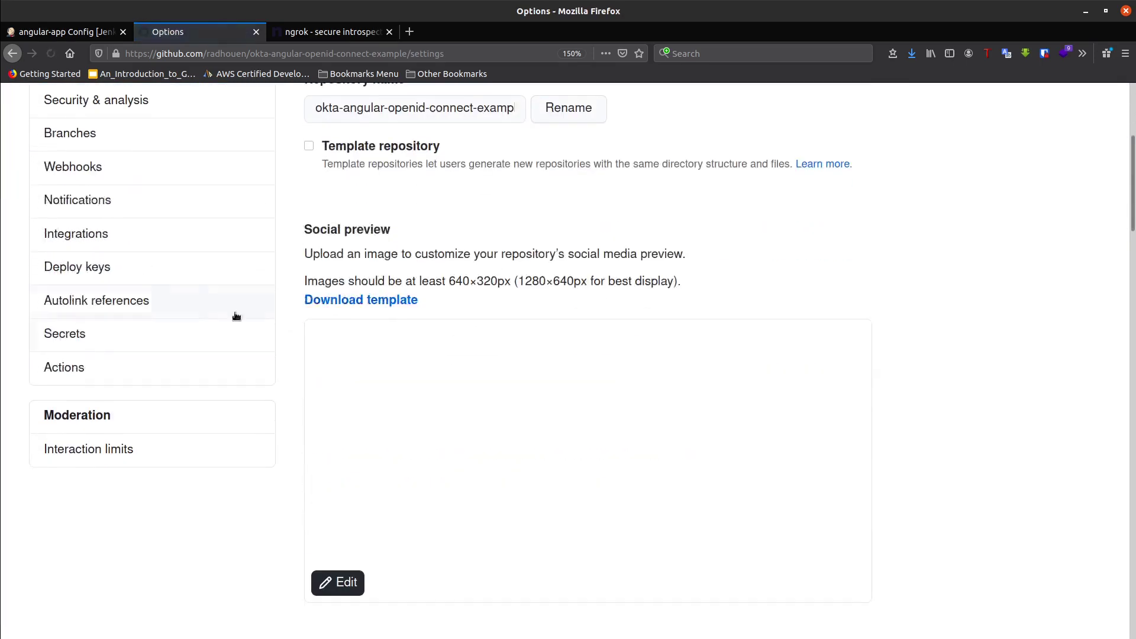
{"action": "left_click", "coordinate": [81, 168]}
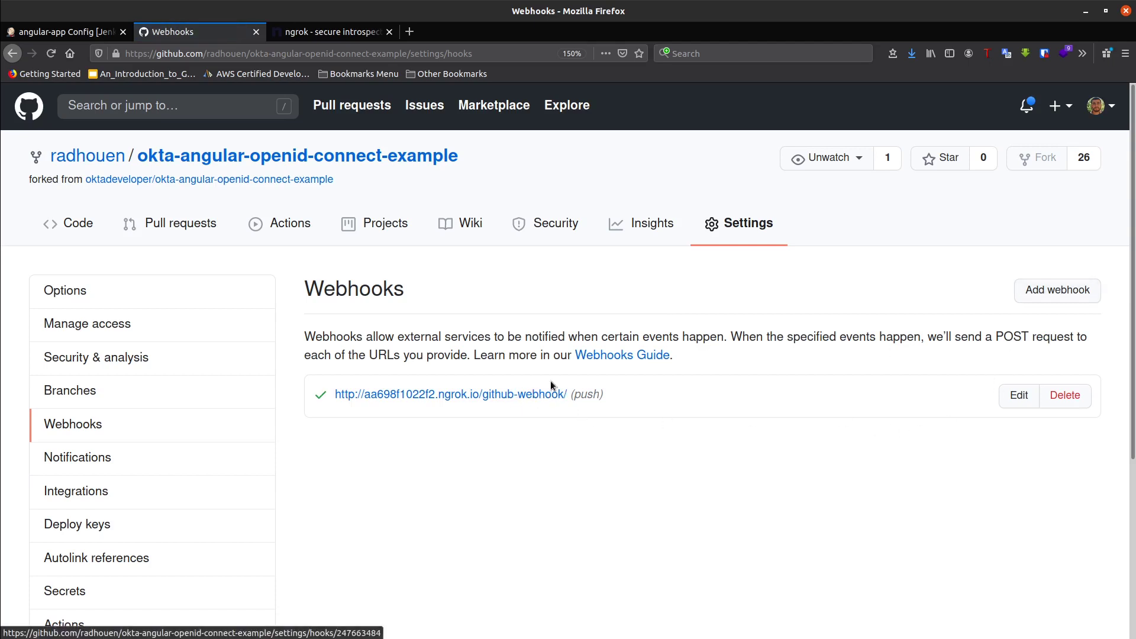
{"action": "left_click", "coordinate": [516, 395]}
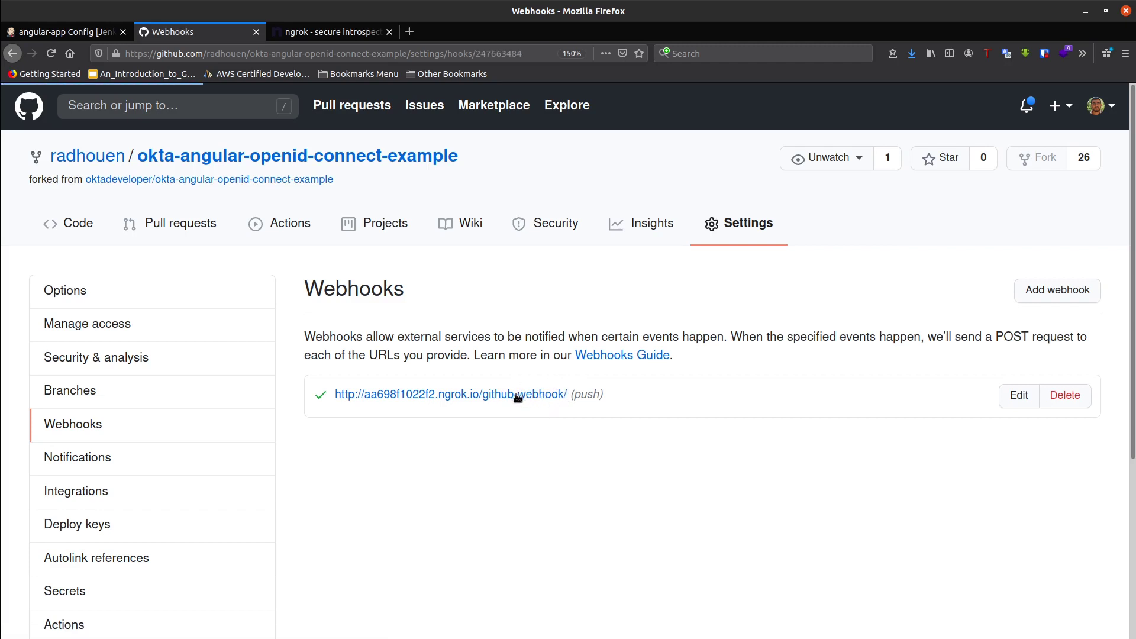
{"action": "left_click", "coordinate": [391, 414]}
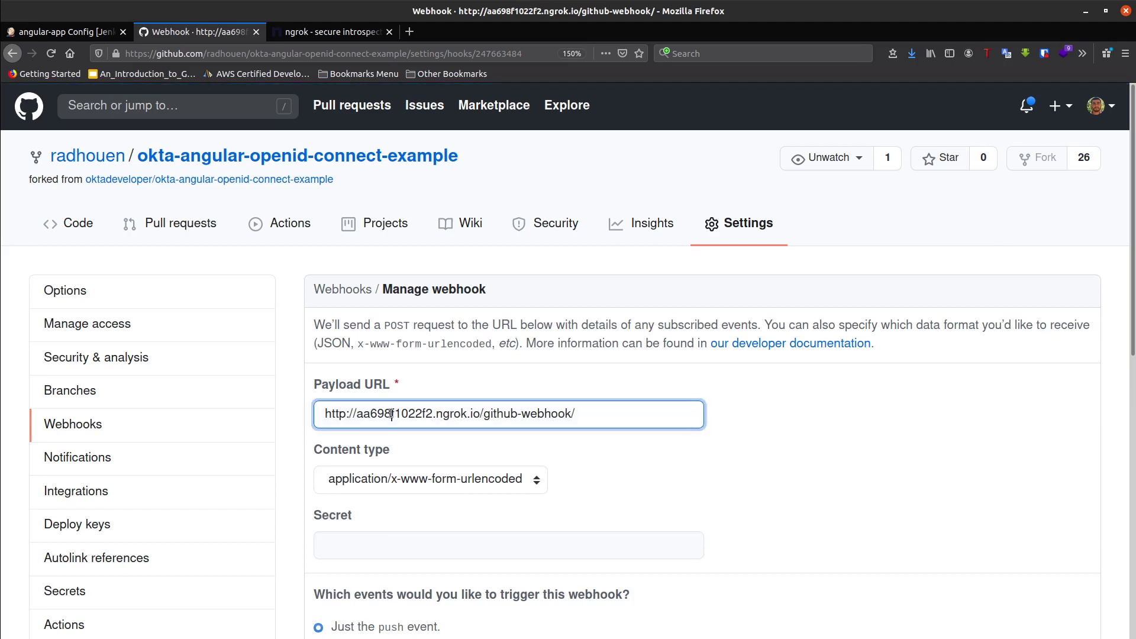
{"action": "left_click", "coordinate": [73, 28]}
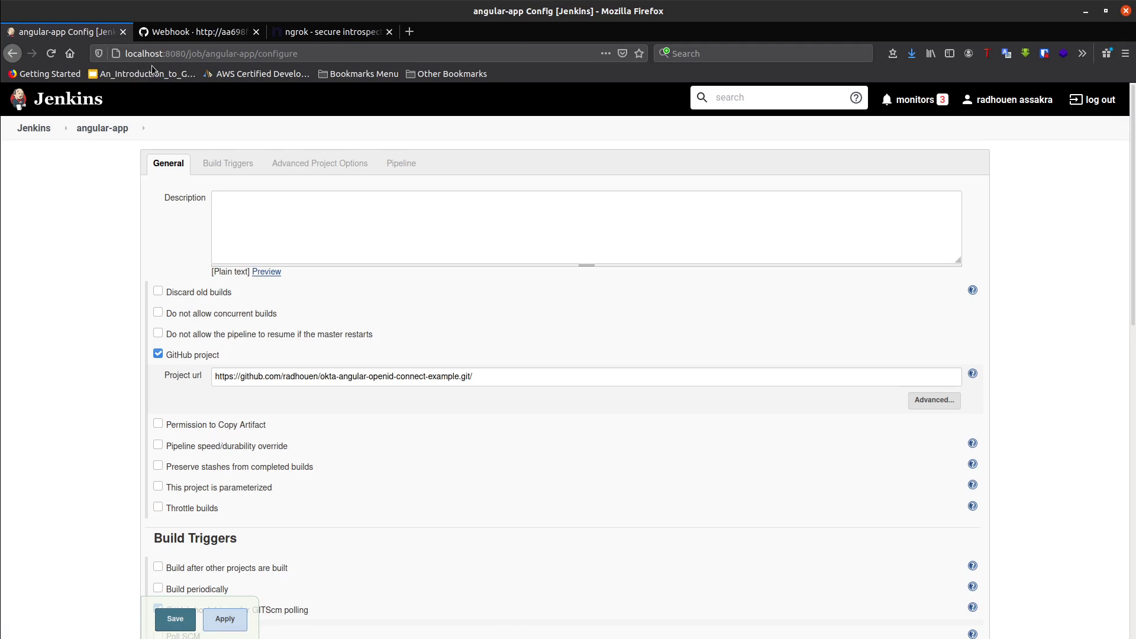
{"action": "key", "text": "alt+Tab"}
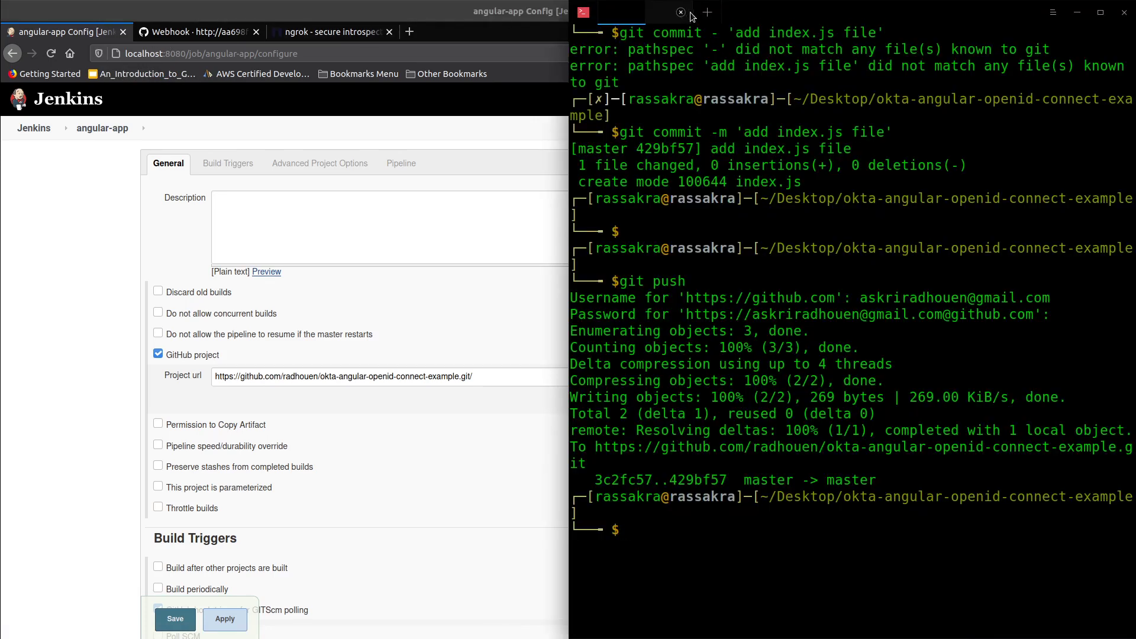
{"action": "left_click", "coordinate": [661, 18]}
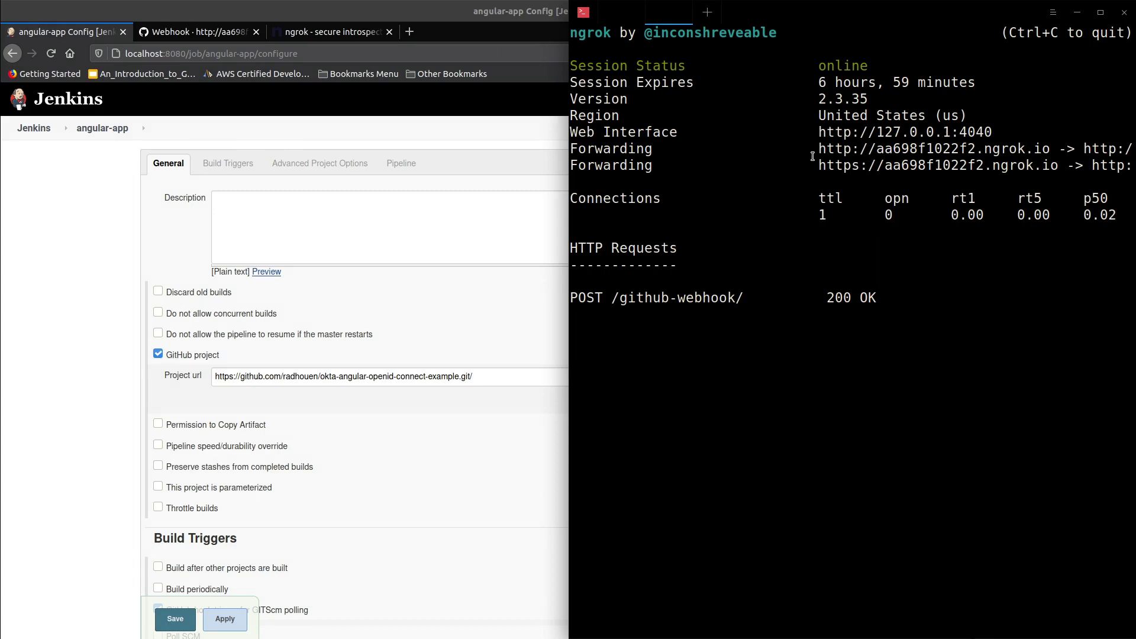
{"action": "left_click_drag", "start_coordinate": [818, 148], "coordinate": [1047, 149]}
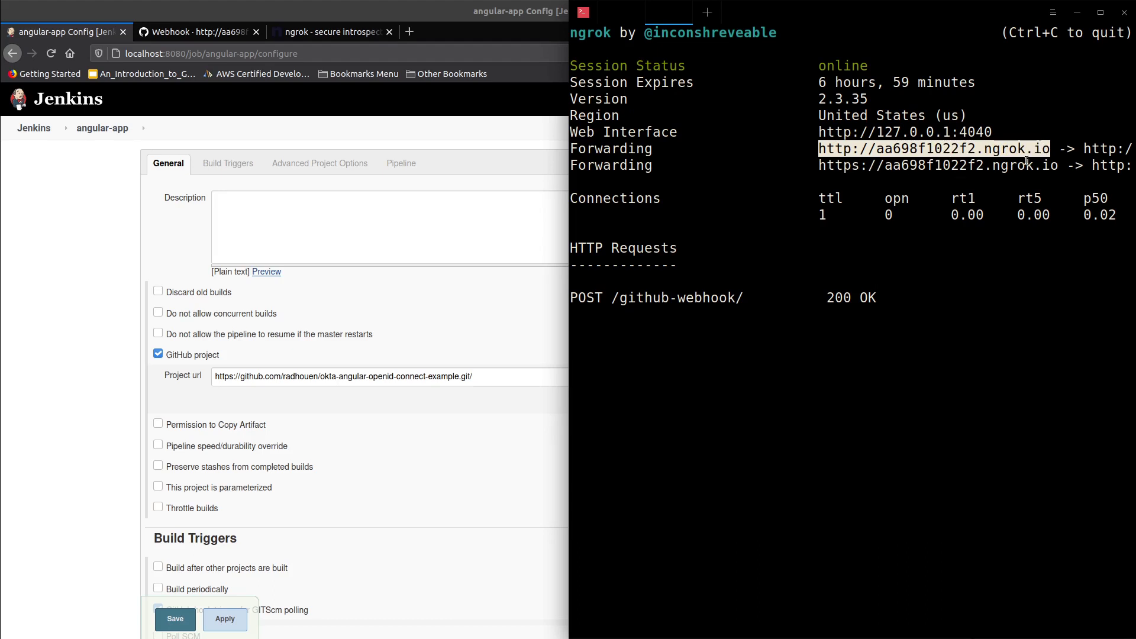
{"action": "left_click", "coordinate": [195, 31]}
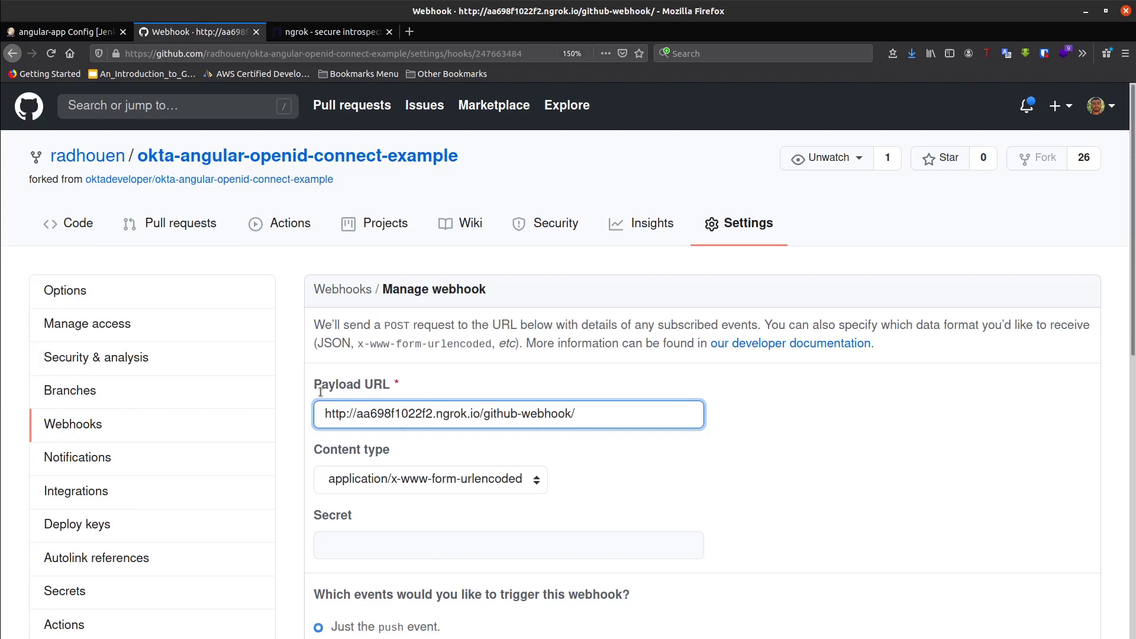
{"action": "key", "text": "alt+Tab"}
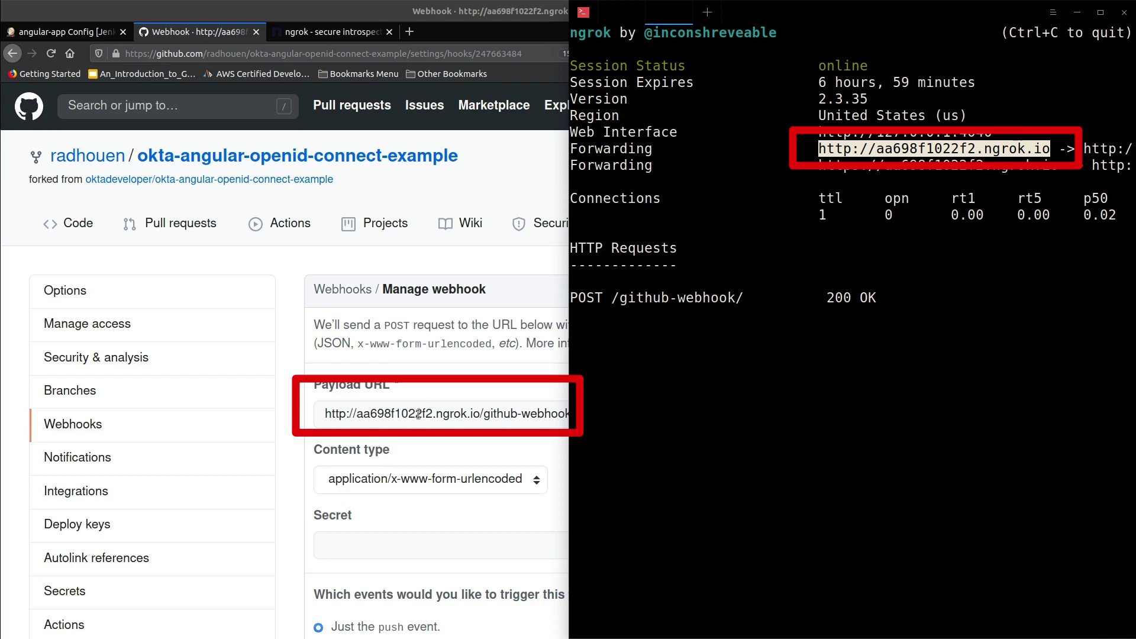
{"action": "left_click_drag", "start_coordinate": [483, 414], "coordinate": [579, 415]}
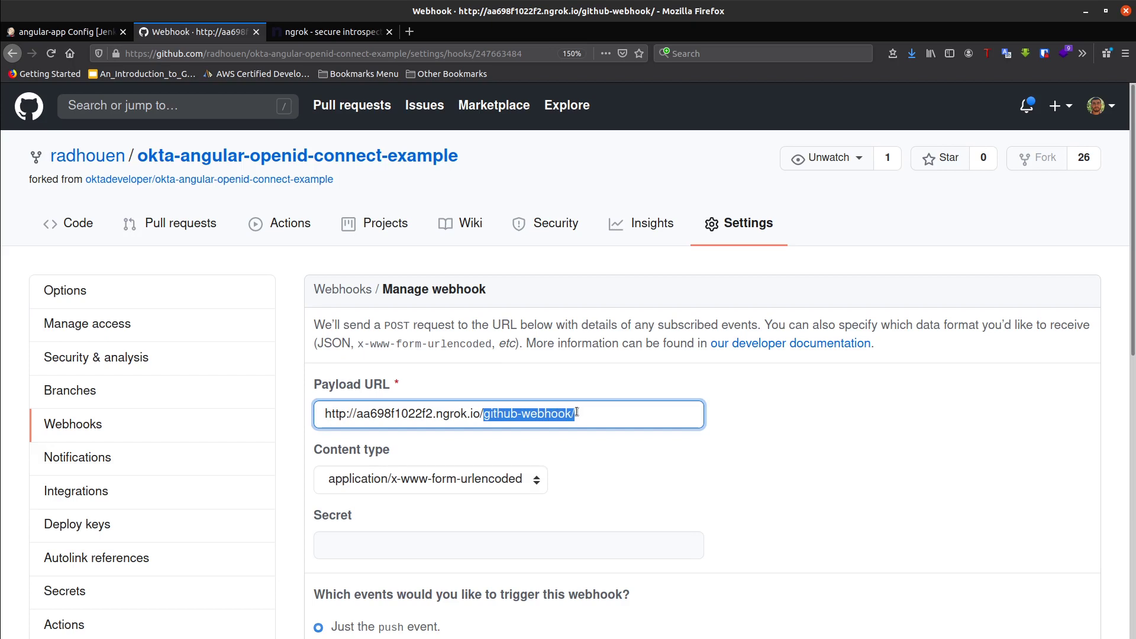
{"action": "scroll", "coordinate": [529, 440], "scroll_direction": "down", "scroll_amount": 5}
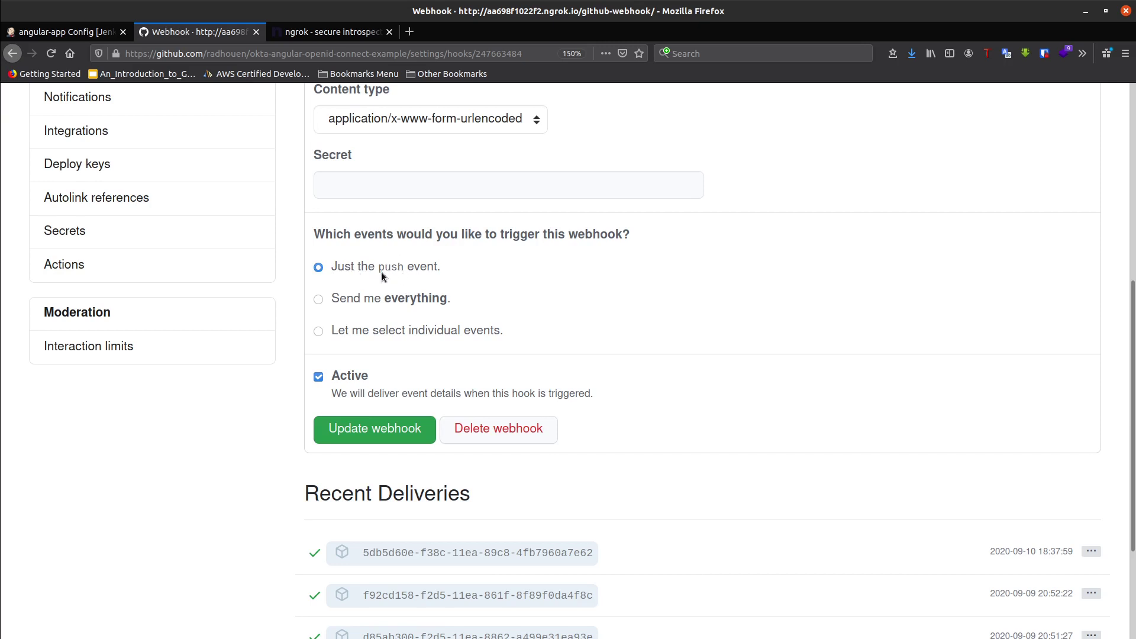
{"action": "left_click", "coordinate": [375, 429]}
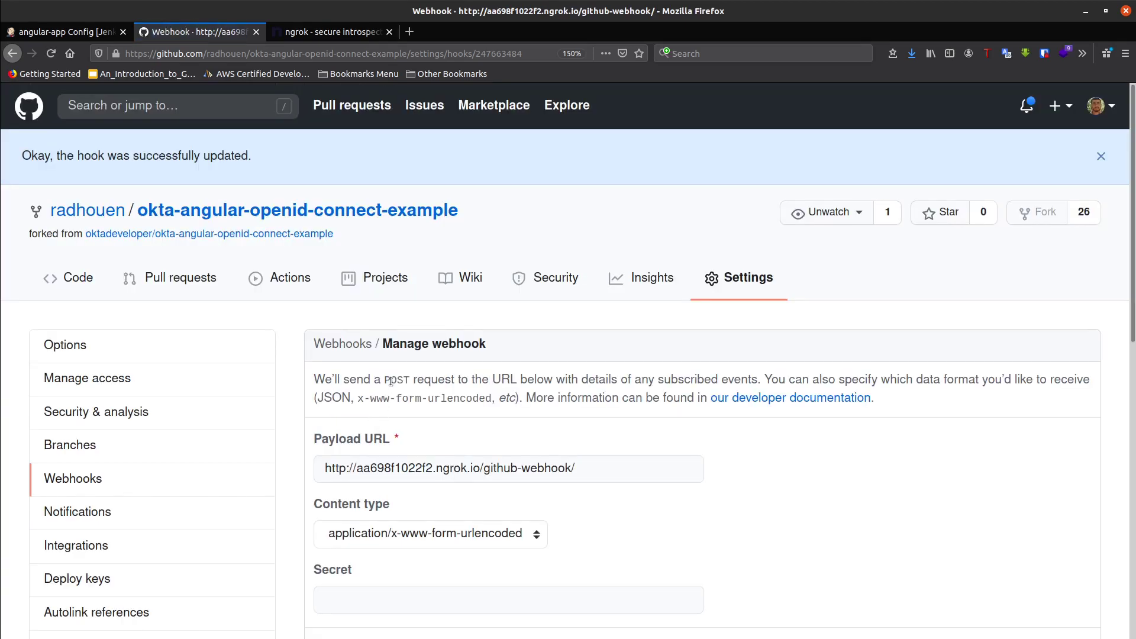
{"action": "left_click", "coordinate": [60, 33]}
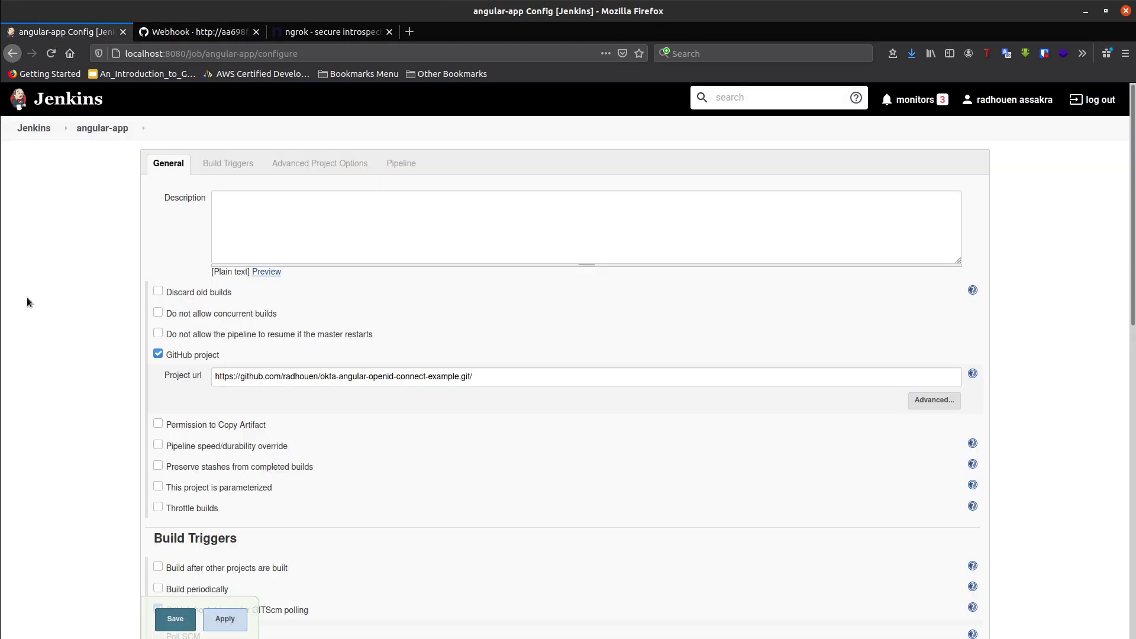
{"action": "scroll", "coordinate": [158, 382], "scroll_direction": "down", "scroll_amount": 5}
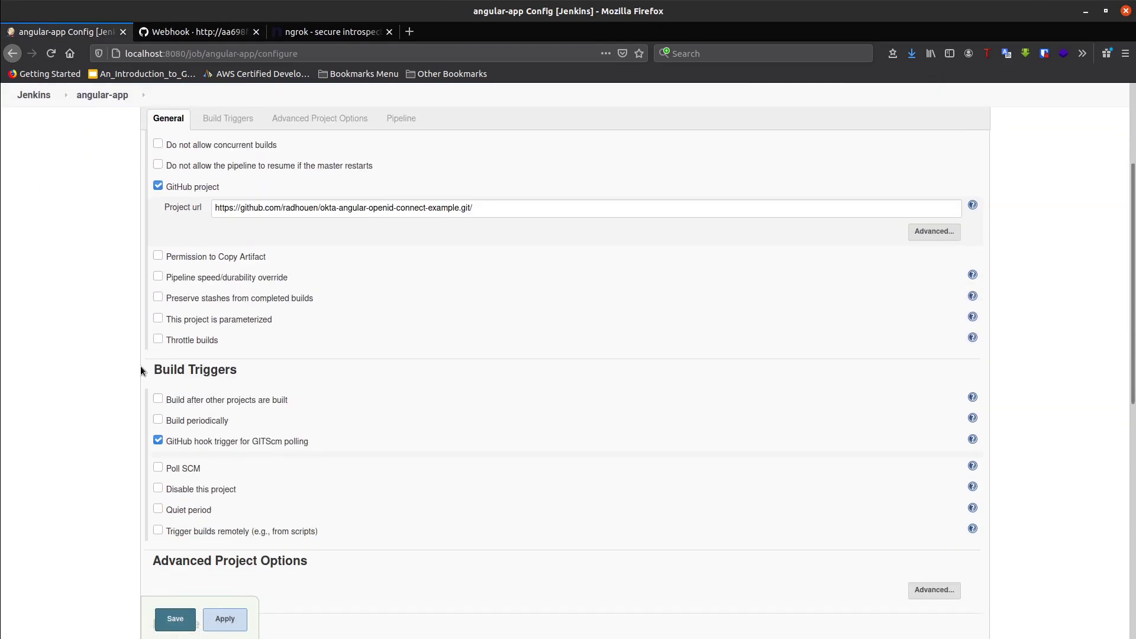
{"action": "scroll", "coordinate": [133, 293], "scroll_direction": "up", "scroll_amount": 5}
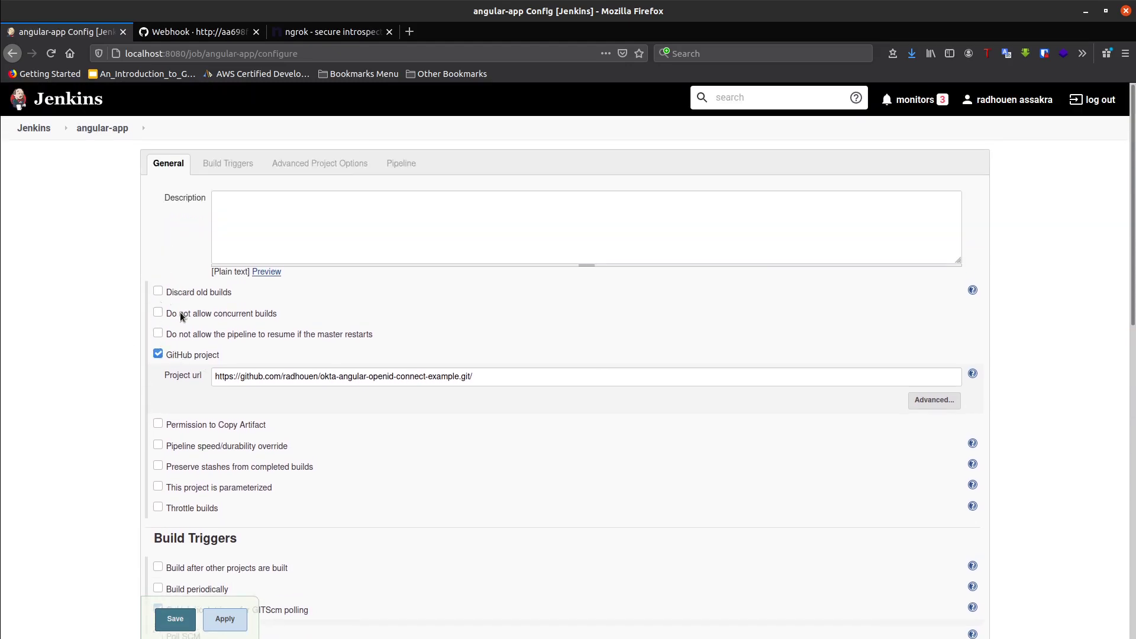
{"action": "left_click_drag", "start_coordinate": [489, 377], "coordinate": [187, 358]}
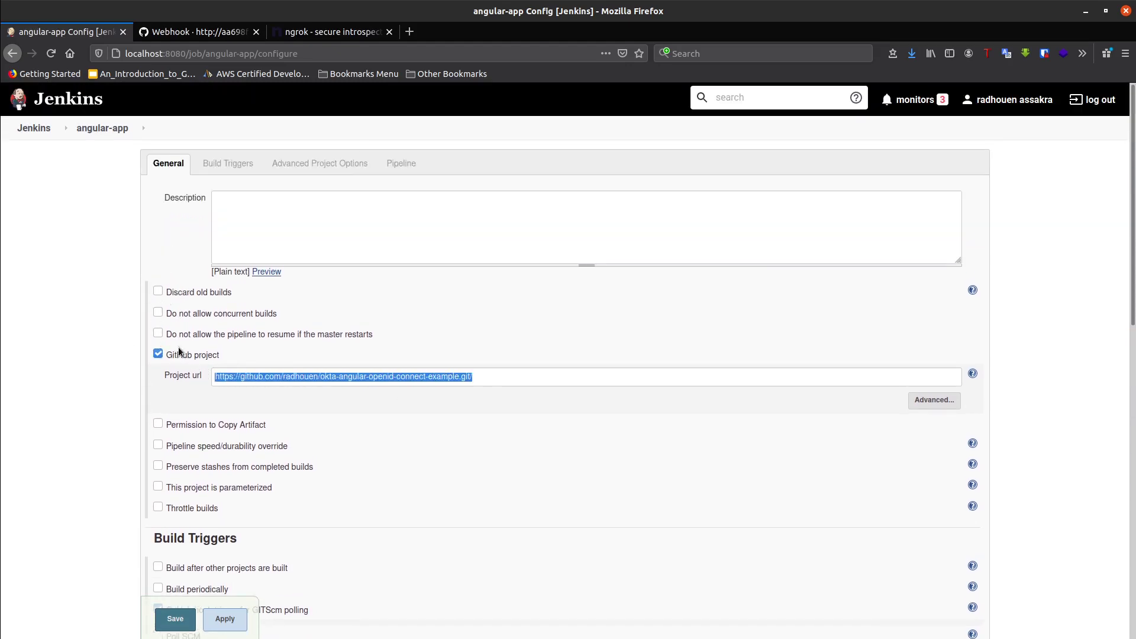
{"action": "scroll", "coordinate": [189, 369], "scroll_direction": "down", "scroll_amount": 5}
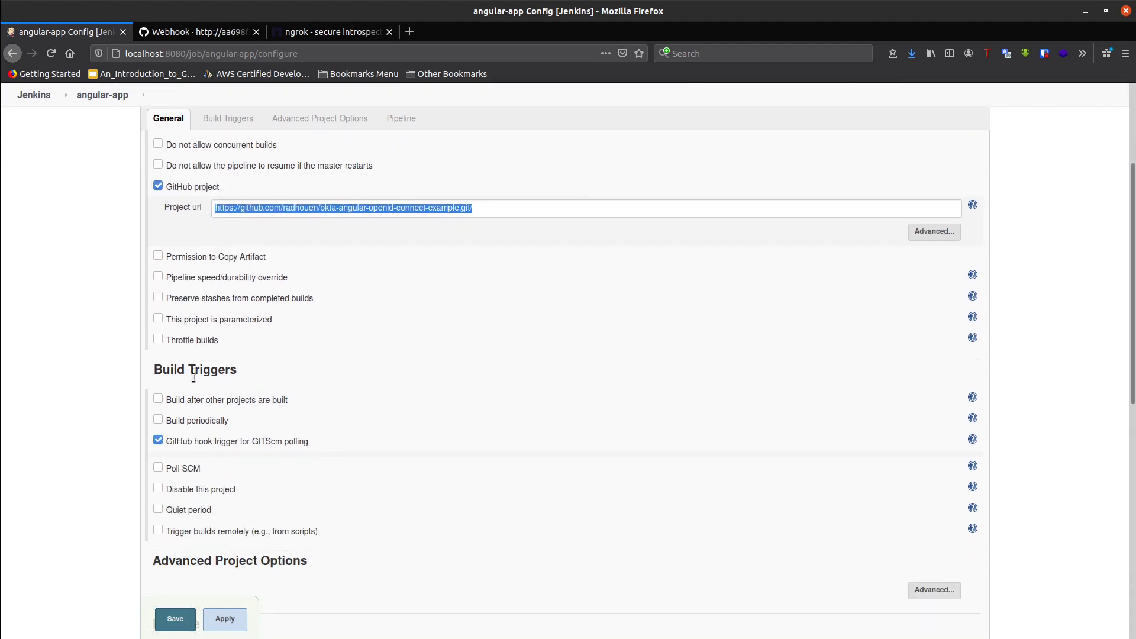
{"action": "scroll", "coordinate": [193, 377], "scroll_direction": "down", "scroll_amount": 3}
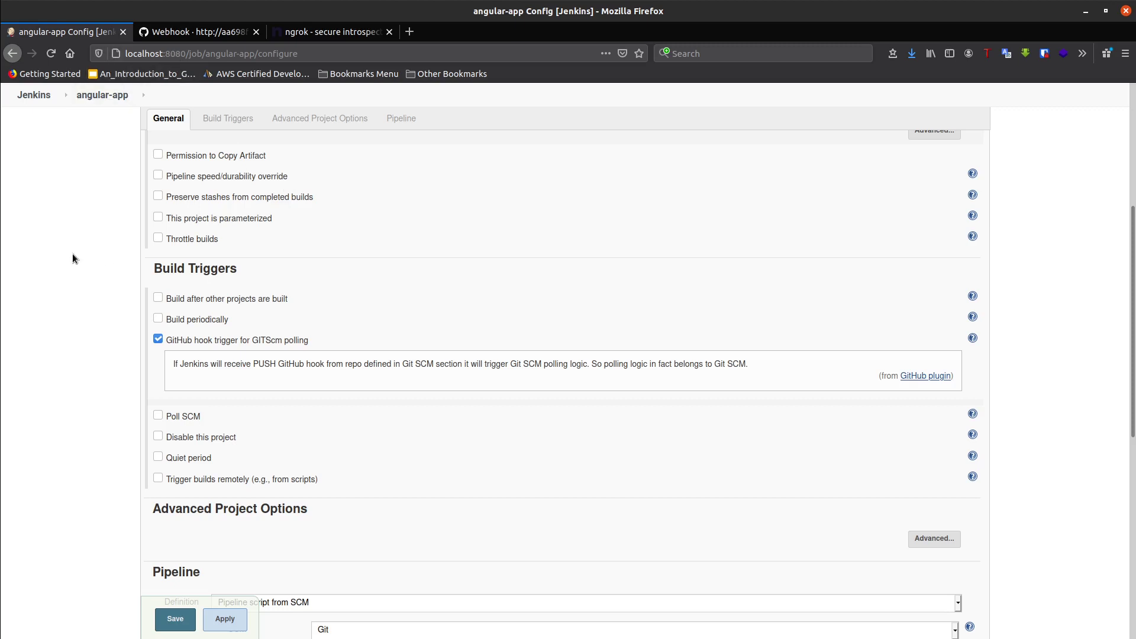
{"action": "scroll", "coordinate": [108, 342], "scroll_direction": "down", "scroll_amount": 5}
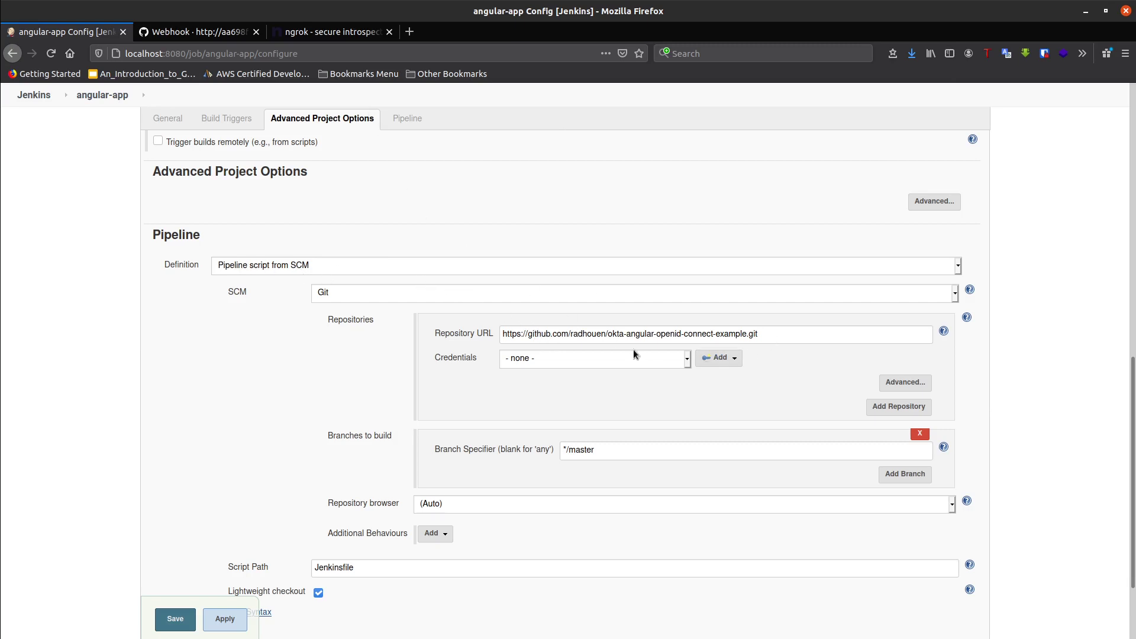
- Check the repository's clone URL on its GitHub main page
{"action": "left_click", "coordinate": [216, 32]}
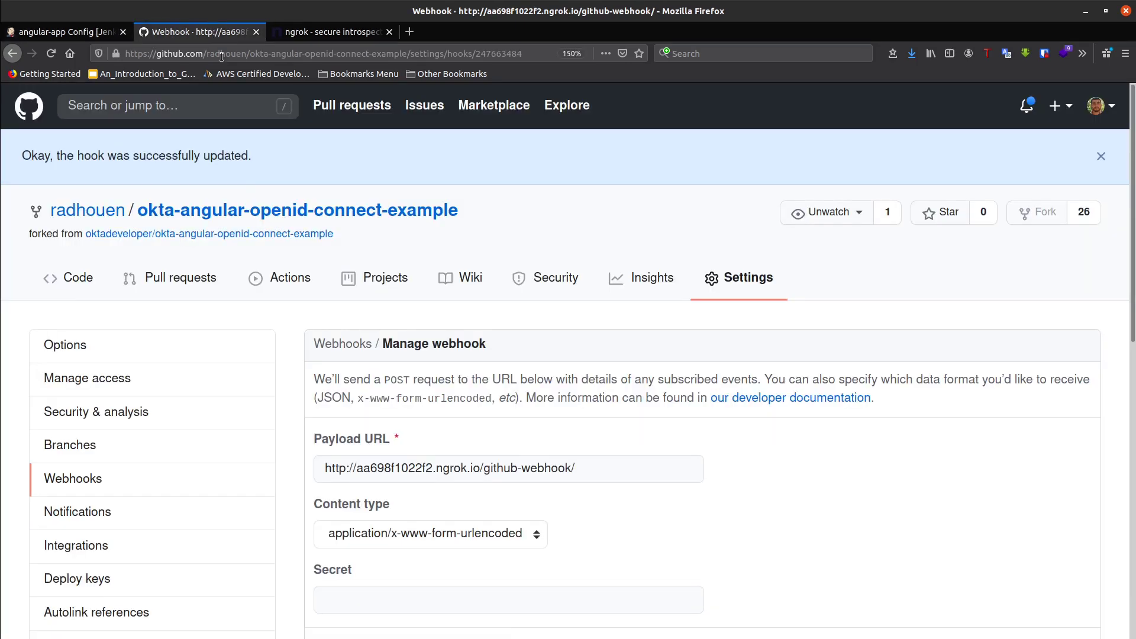
{"action": "left_click", "coordinate": [340, 216]}
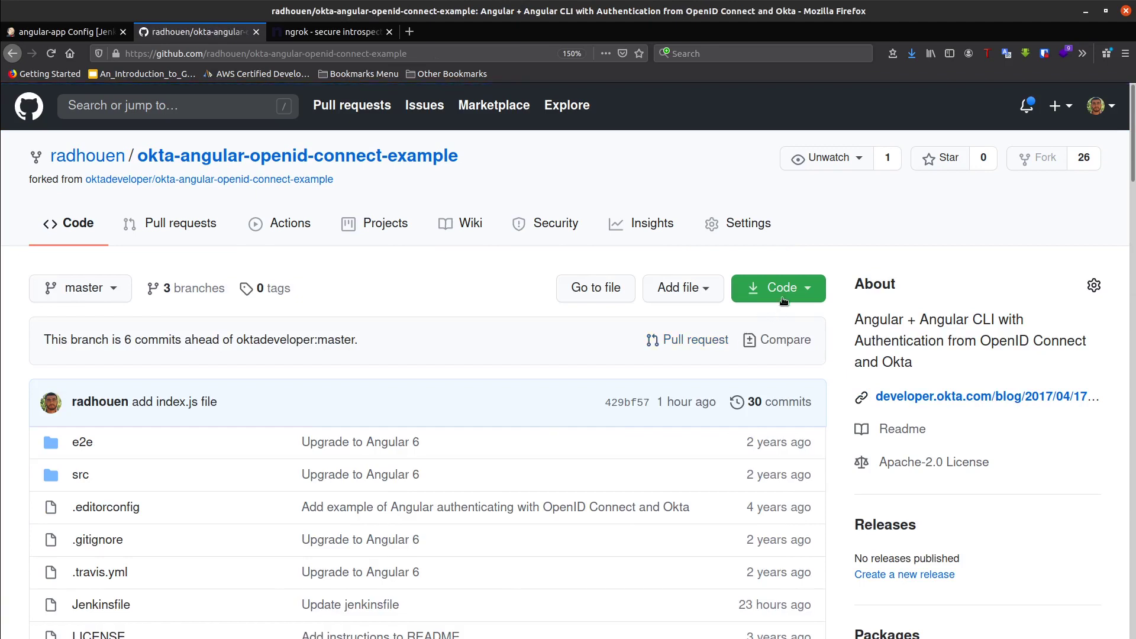
{"action": "left_click", "coordinate": [763, 291]}
{"action": "left_click", "coordinate": [677, 387]}
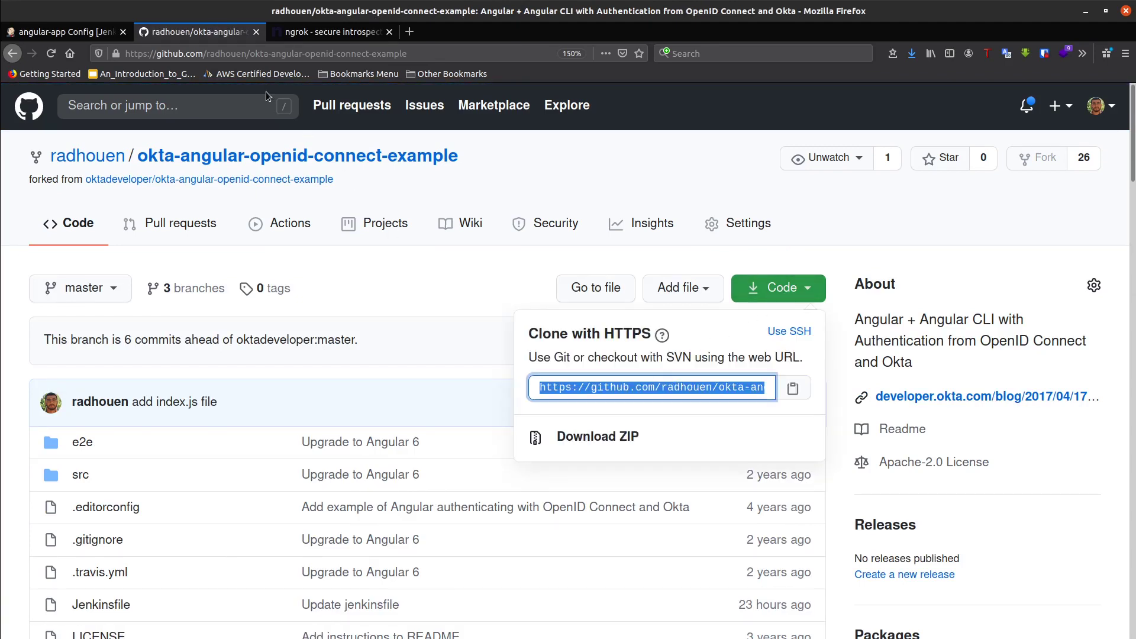
- Apply and save the angular-app pipeline configuration in Jenkins
{"action": "left_click", "coordinate": [103, 34]}
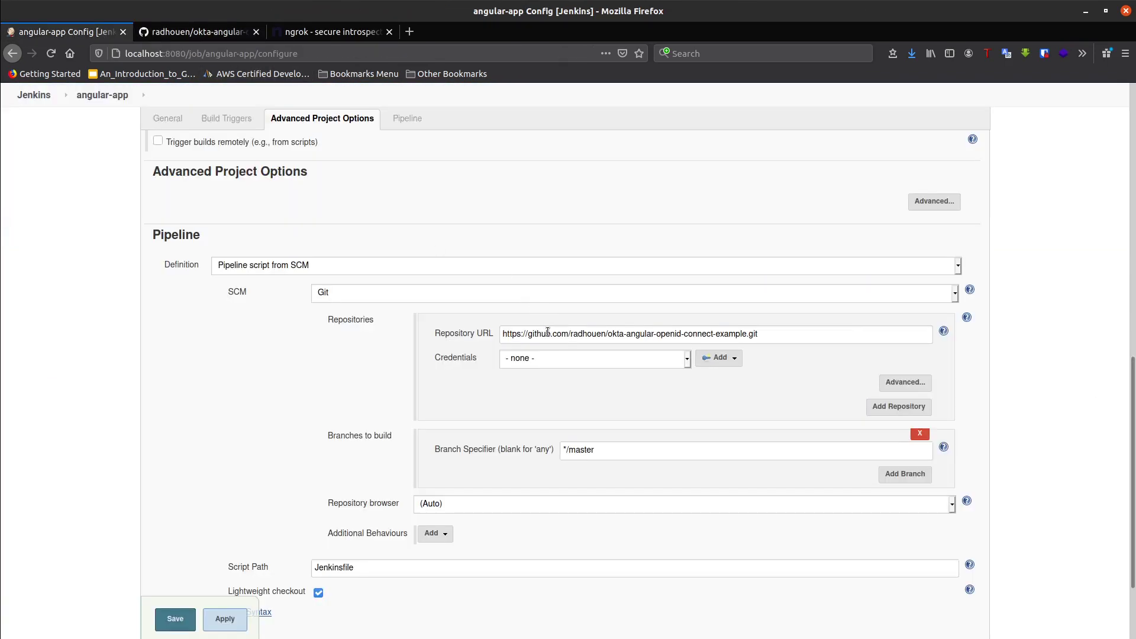
{"action": "scroll", "coordinate": [356, 440], "scroll_direction": "down", "scroll_amount": 3}
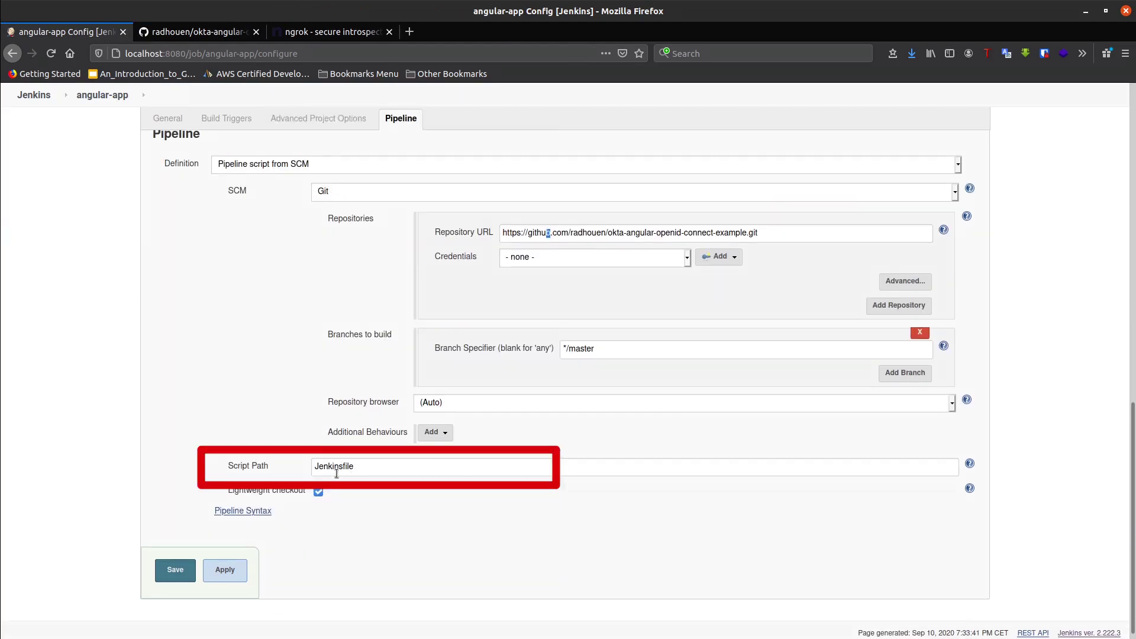
{"action": "left_click", "coordinate": [230, 568]}
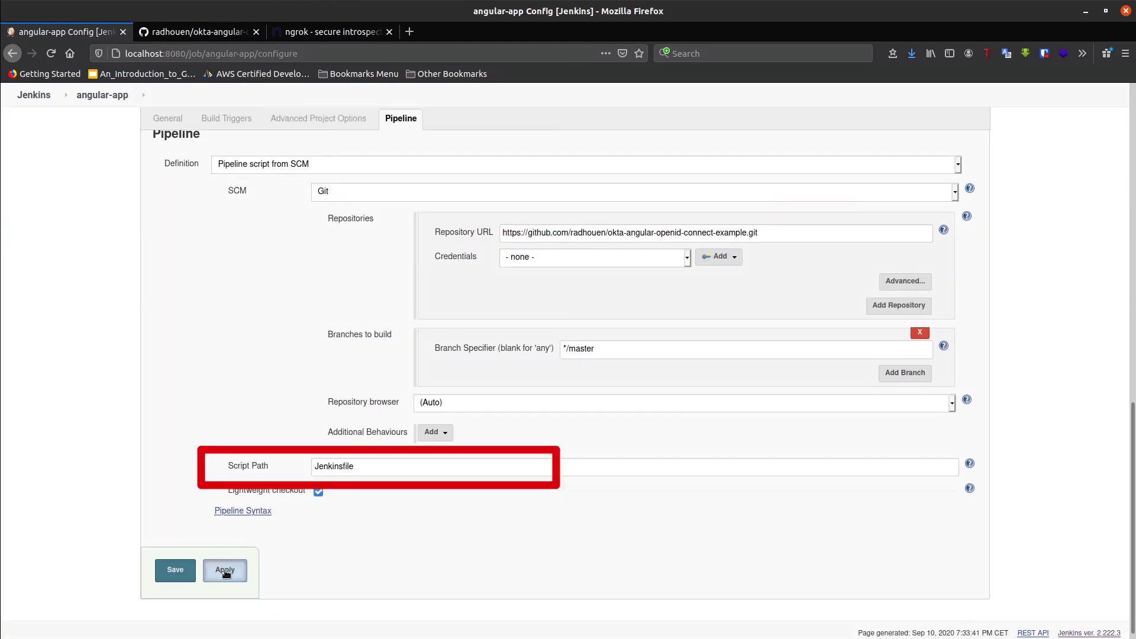
{"action": "left_click", "coordinate": [178, 575]}
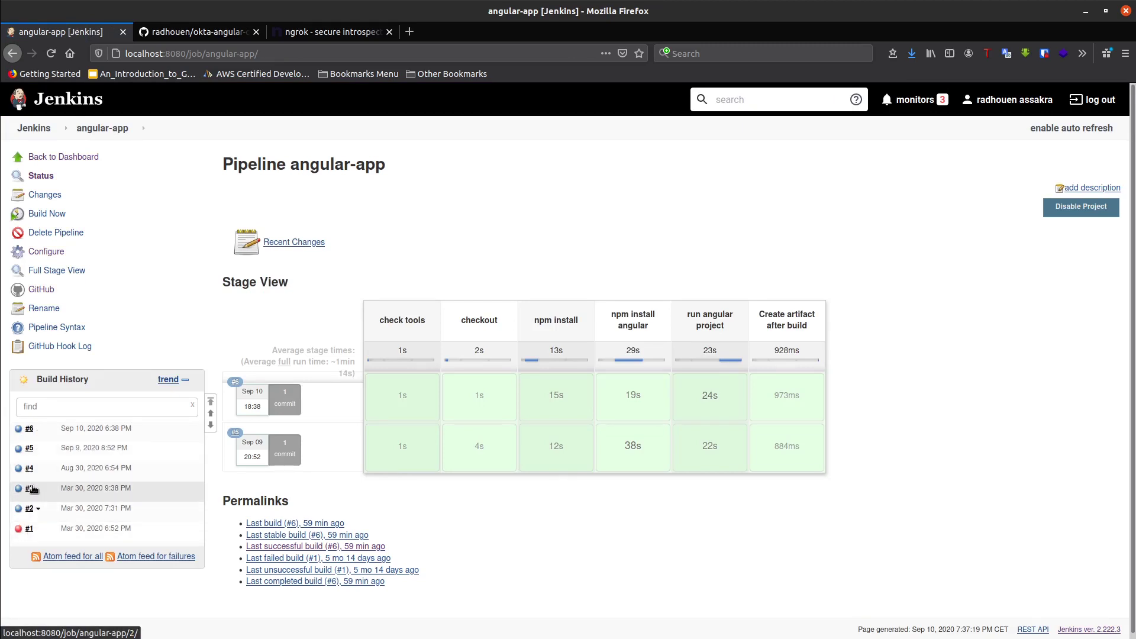
- Check ngrok's webhook requests, then clear the git terminal tab and enter 'vim index.js'
{"action": "key", "text": "alt+Tab"}
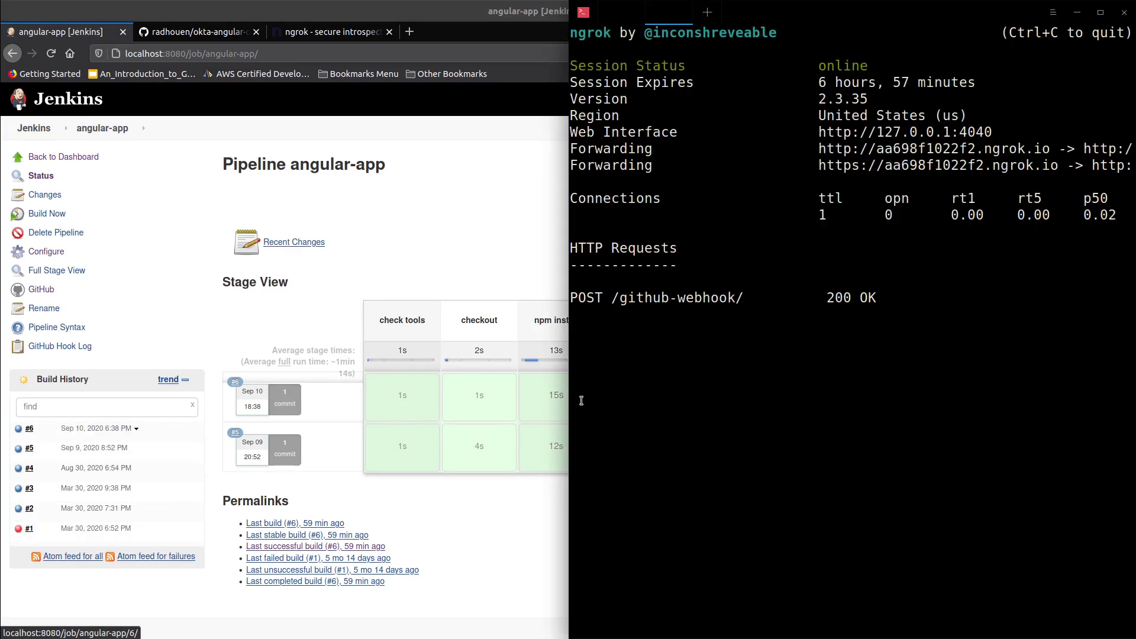
{"action": "left_click", "coordinate": [606, 21]}
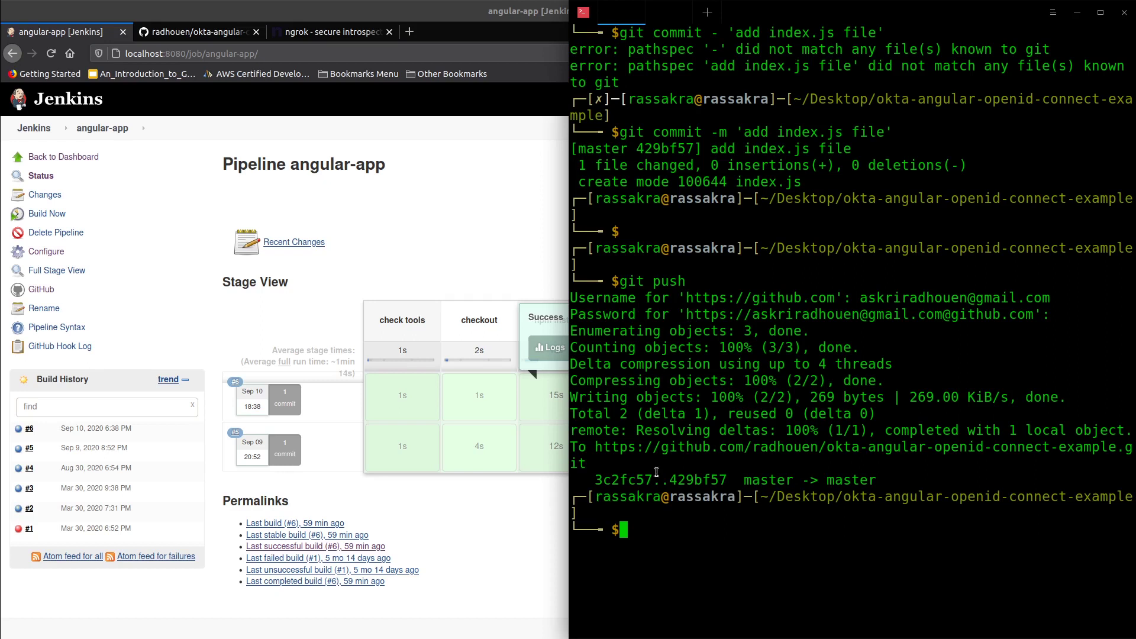
{"action": "key", "text": "ctrl+l"}
{"action": "type", "text": "vim "}
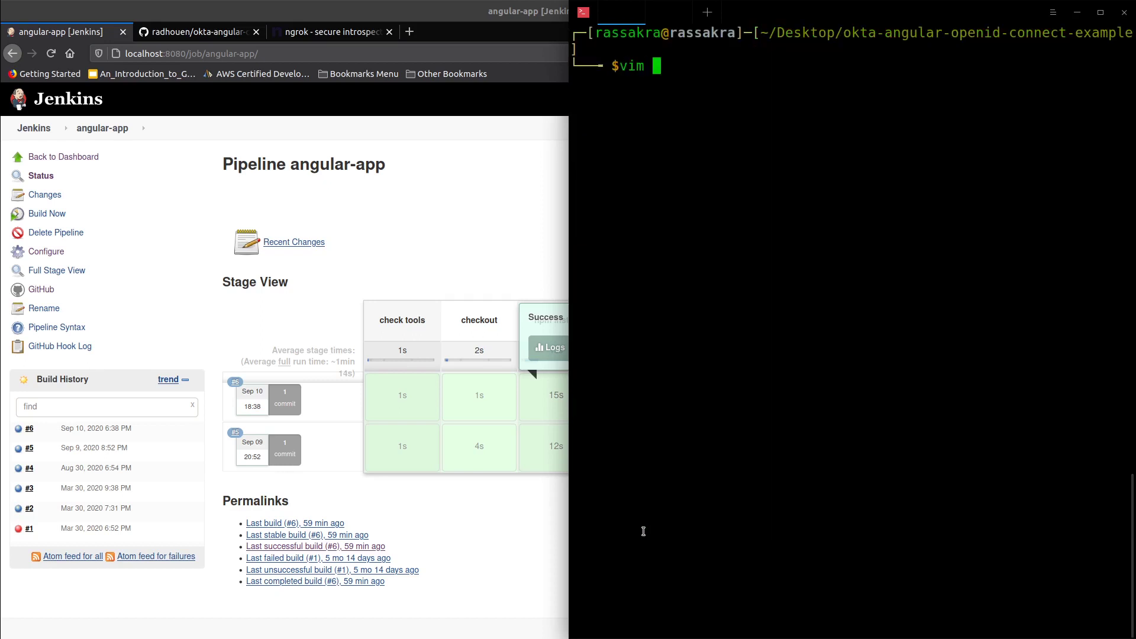
{"action": "type", "text": "index.js"}
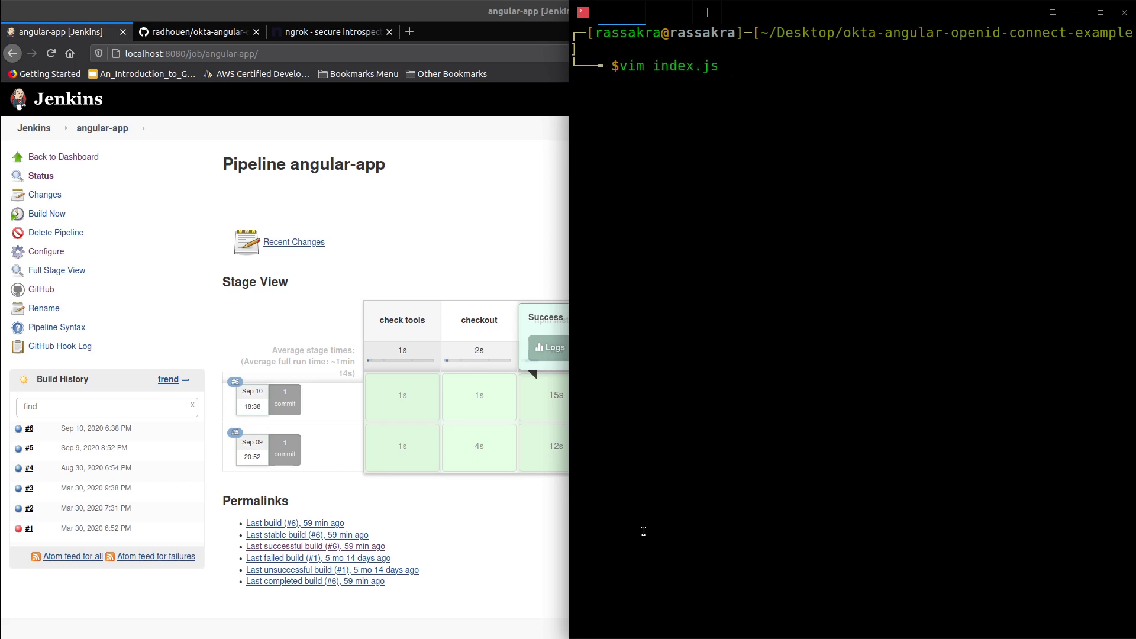
- Add console.log('hello world') to index.js in vim and save with :wqa
{"action": "key", "text": "Return"}
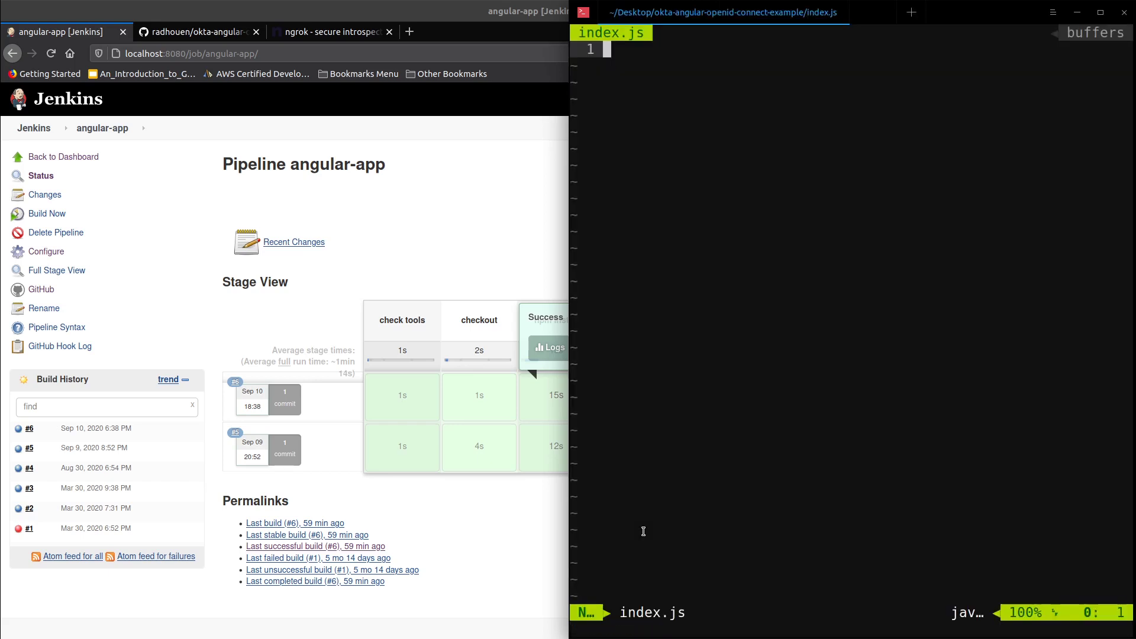
{"action": "key", "text": "i"}
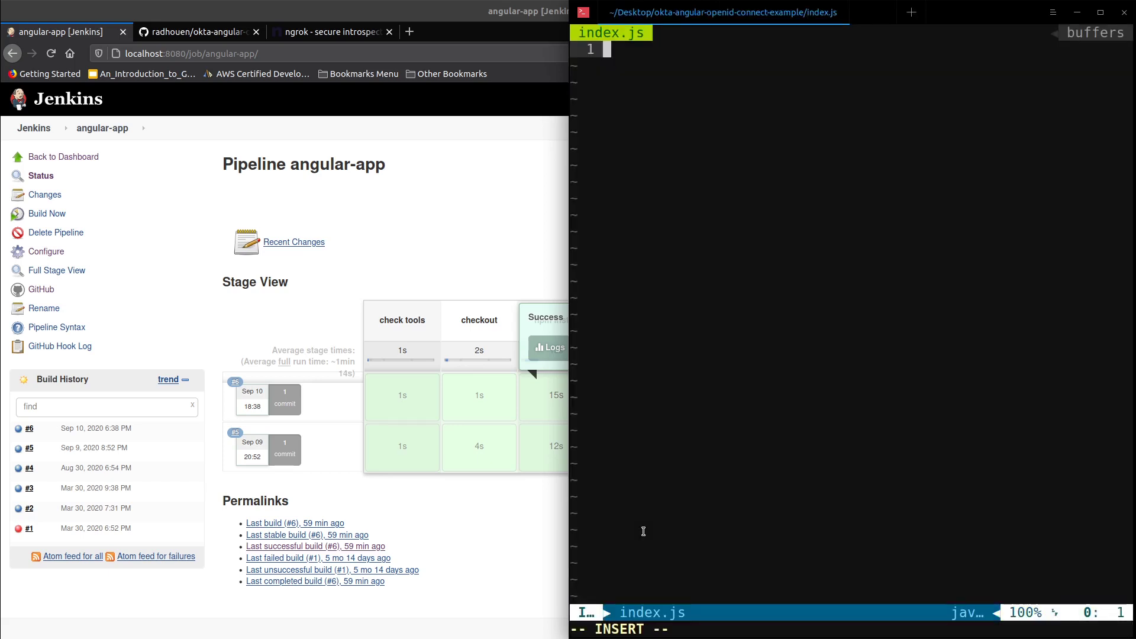
{"action": "type", "text": "console."}
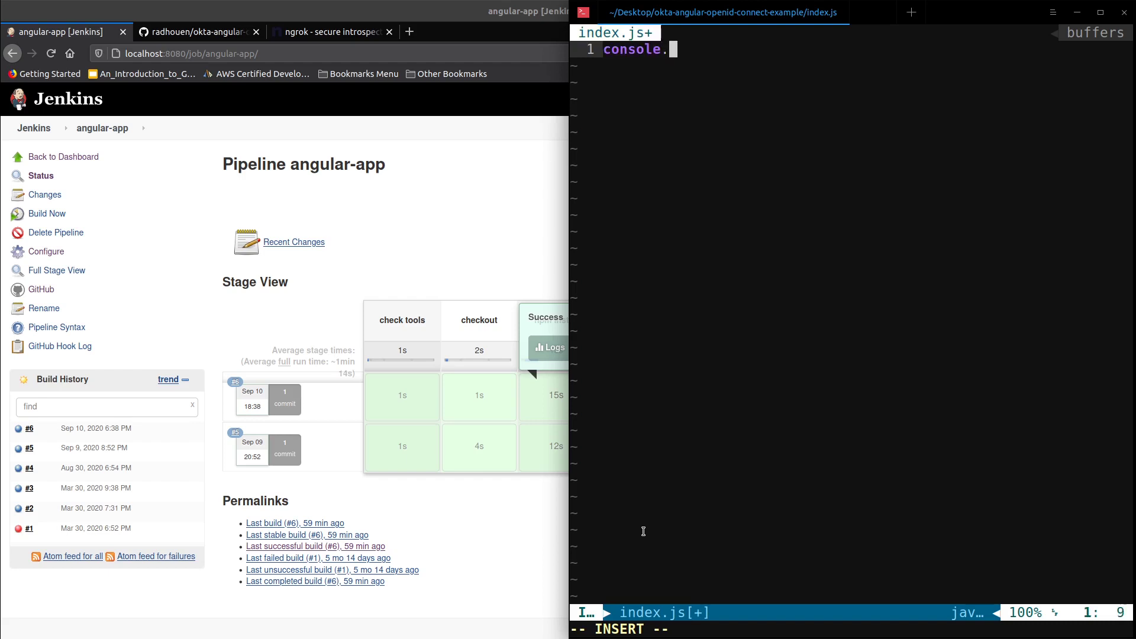
{"action": "type", "text": "log("}
{"action": "type", "text": "'"}
{"action": "type", "text": "hello wo"}
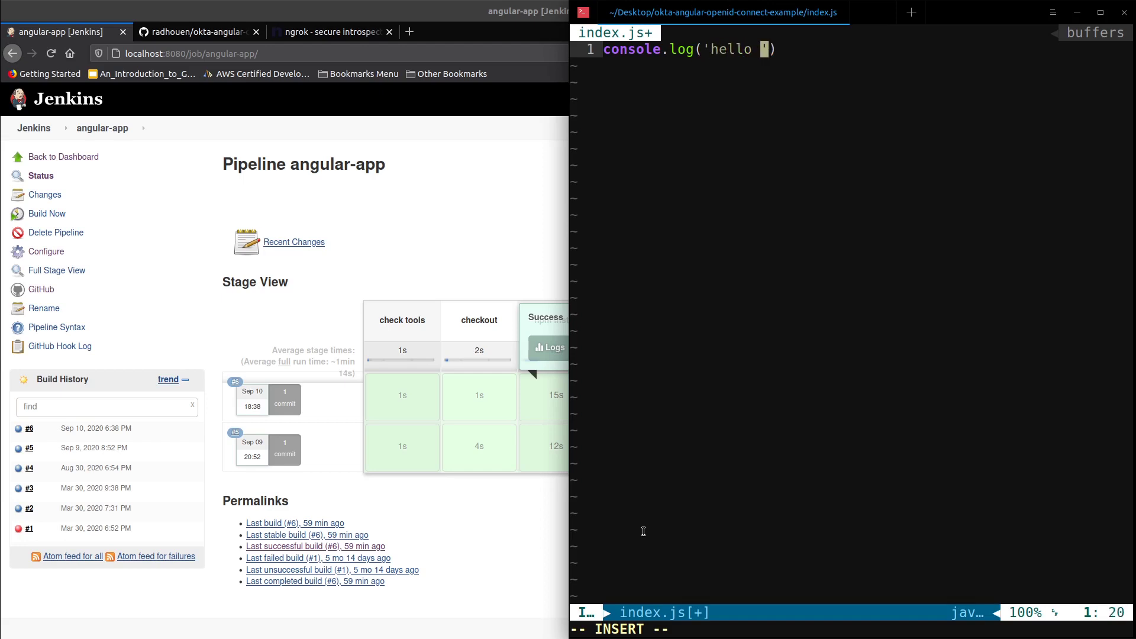
{"action": "type", "text": "rld"}
{"action": "key", "text": "Escape"}
{"action": "type", "text": ":wqa"}
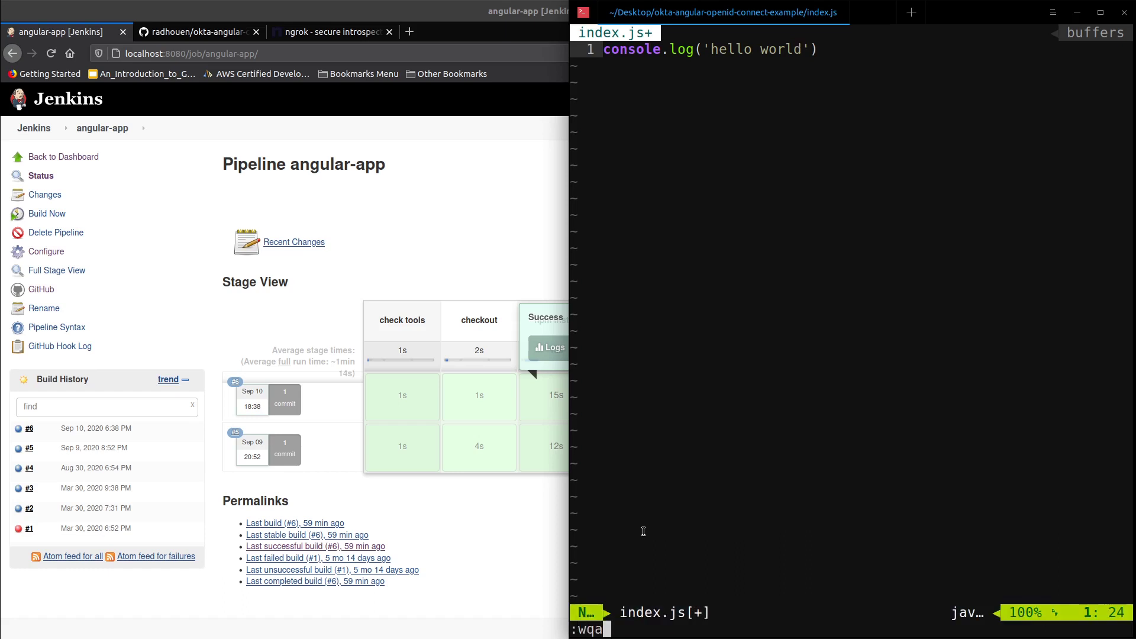
{"action": "key", "text": "Return"}
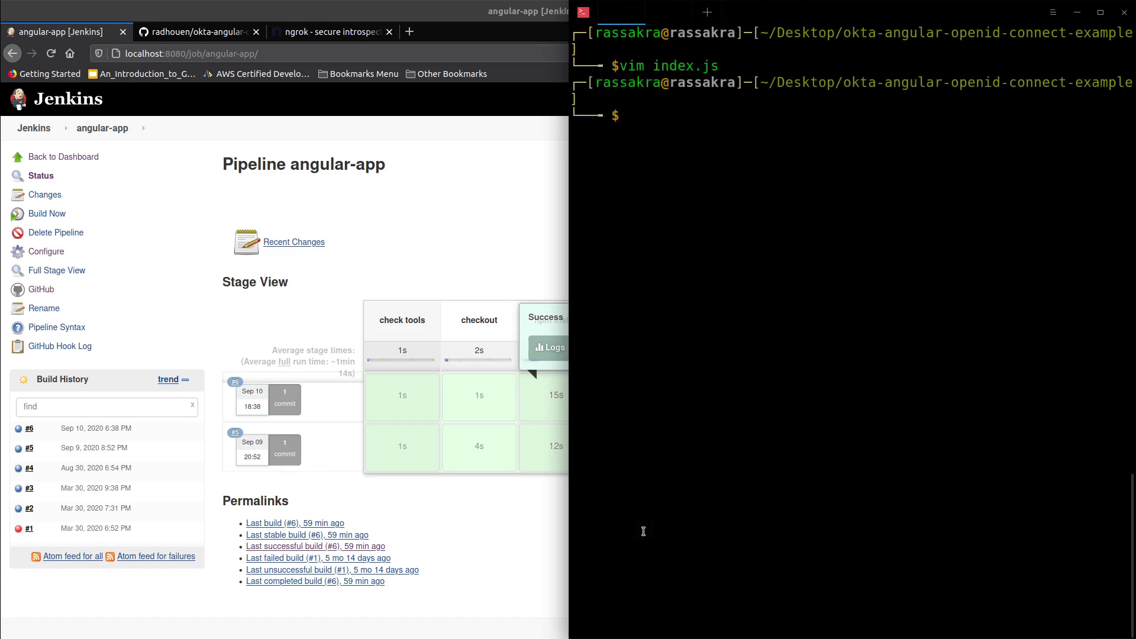
- Check git status, stage index.js, and commit it with message 'update index.js'
{"action": "type", "text": "git status"}
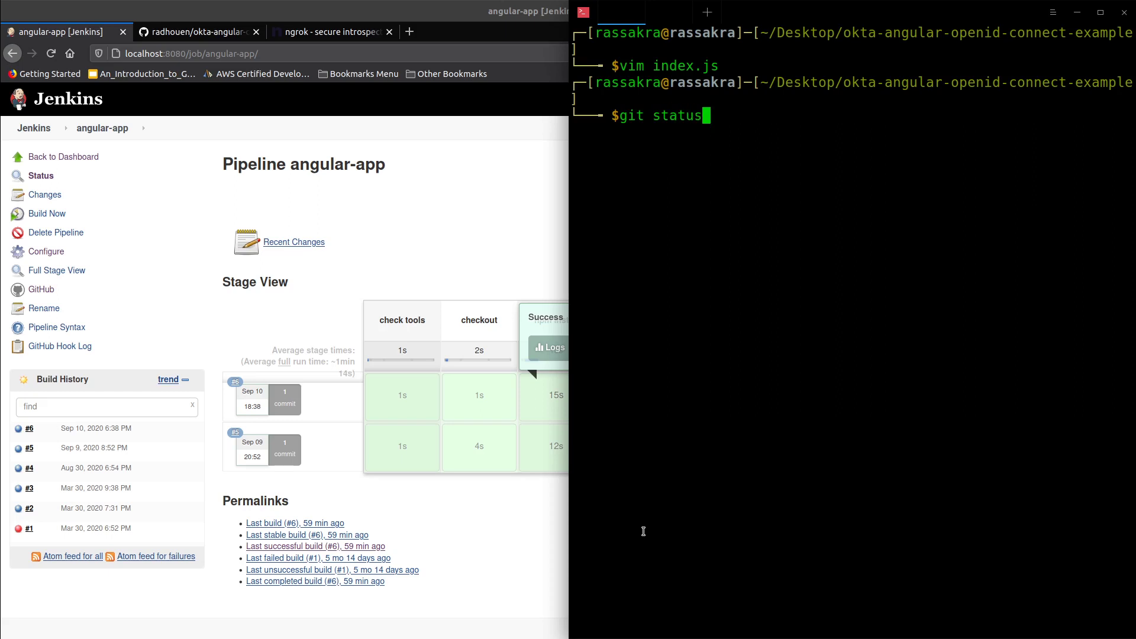
{"action": "key", "text": "Return"}
{"action": "type", "text": "git add "}
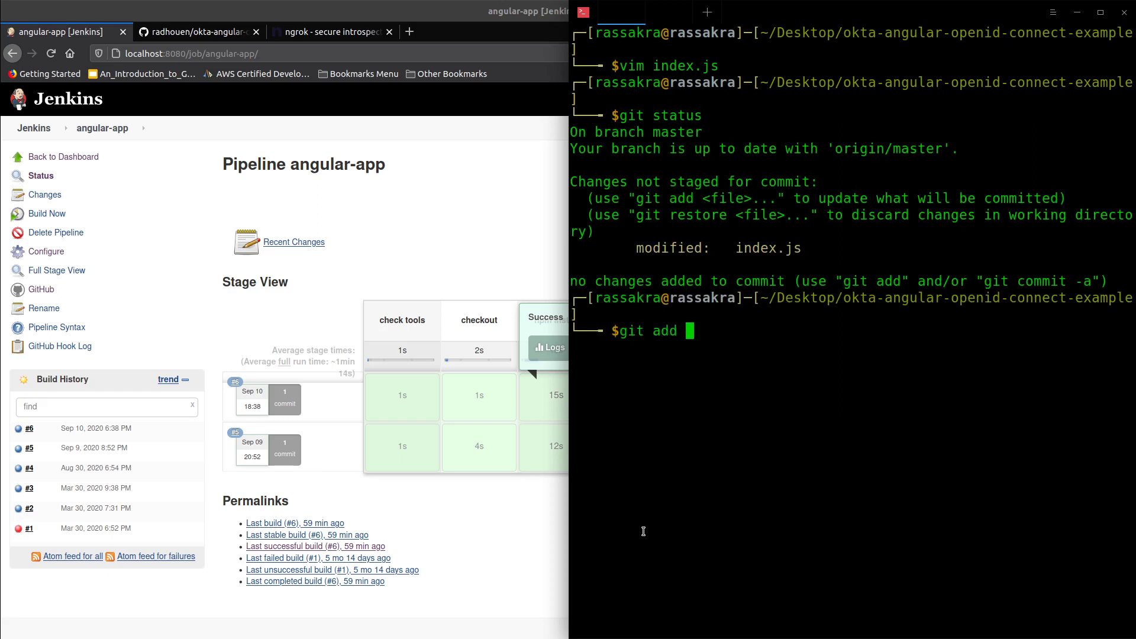
{"action": "type", "text": "in"}
{"action": "key", "text": "Tab"}
{"action": "key", "text": "Return"}
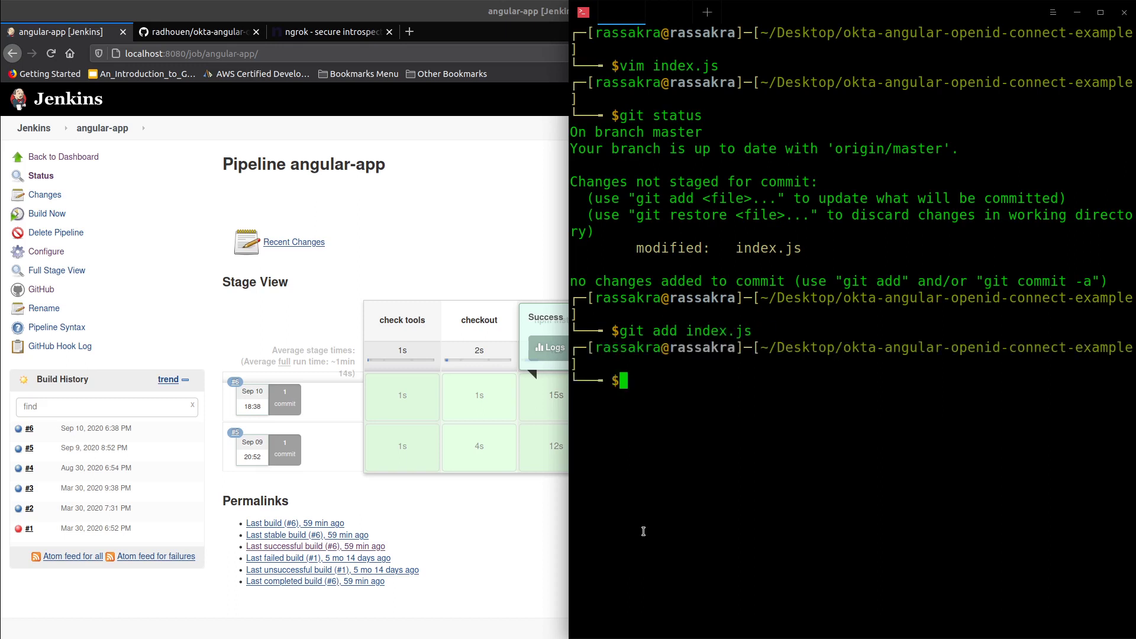
{"action": "type", "text": "git commit -m "}
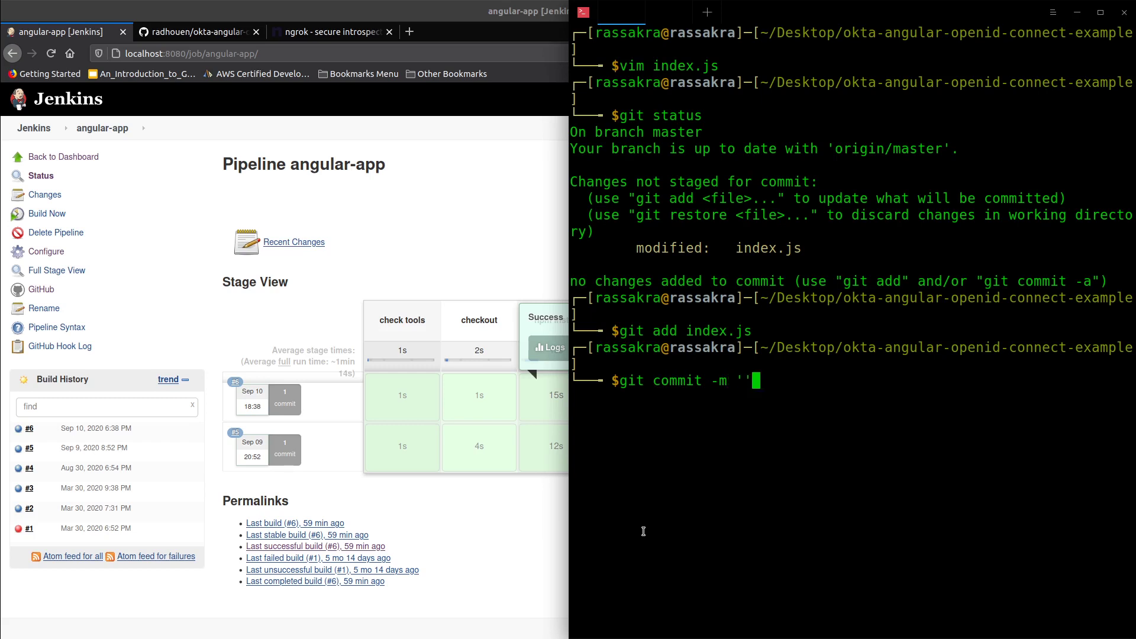
{"action": "type", "text": "'u"}
{"action": "type", "text": "pdate "}
{"action": "type", "text": "index"}
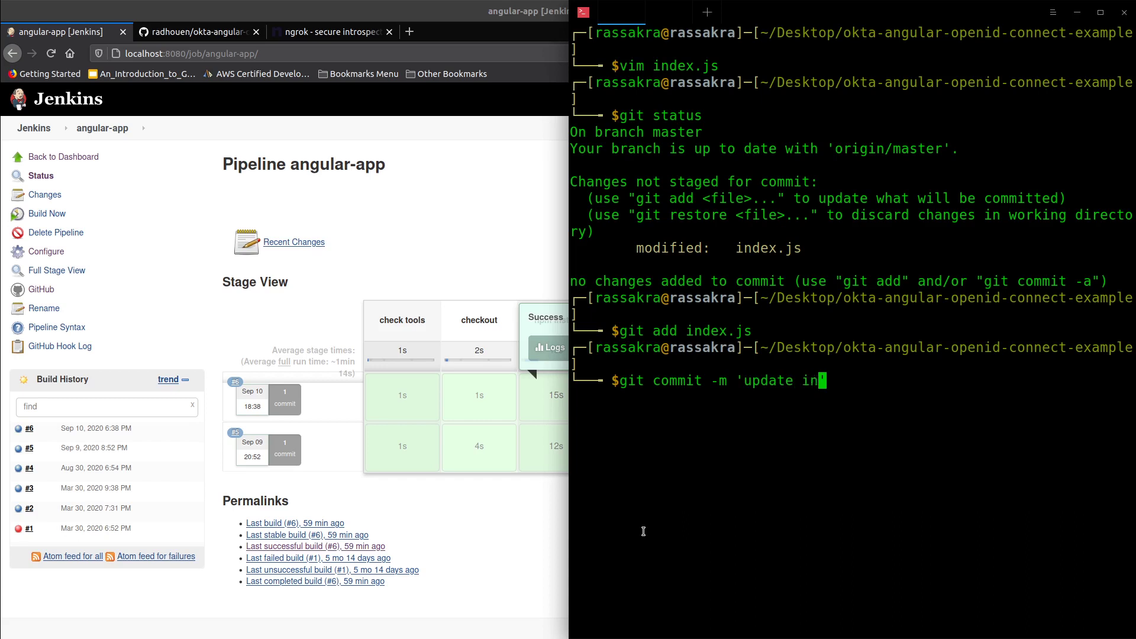
{"action": "type", "text": ".js"}
{"action": "key", "text": "Return"}
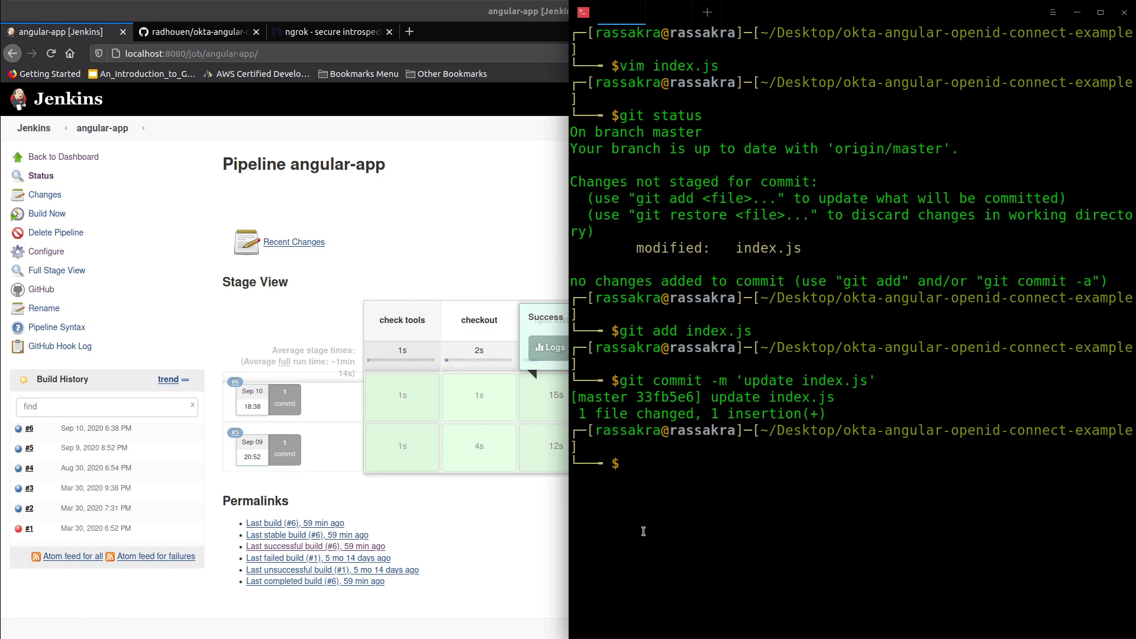
- Clear the terminal, run git push, and enter the GitHub username
{"action": "key", "text": "ctrl+l"}
{"action": "type", "text": "git push"}
{"action": "key", "text": "Return"}
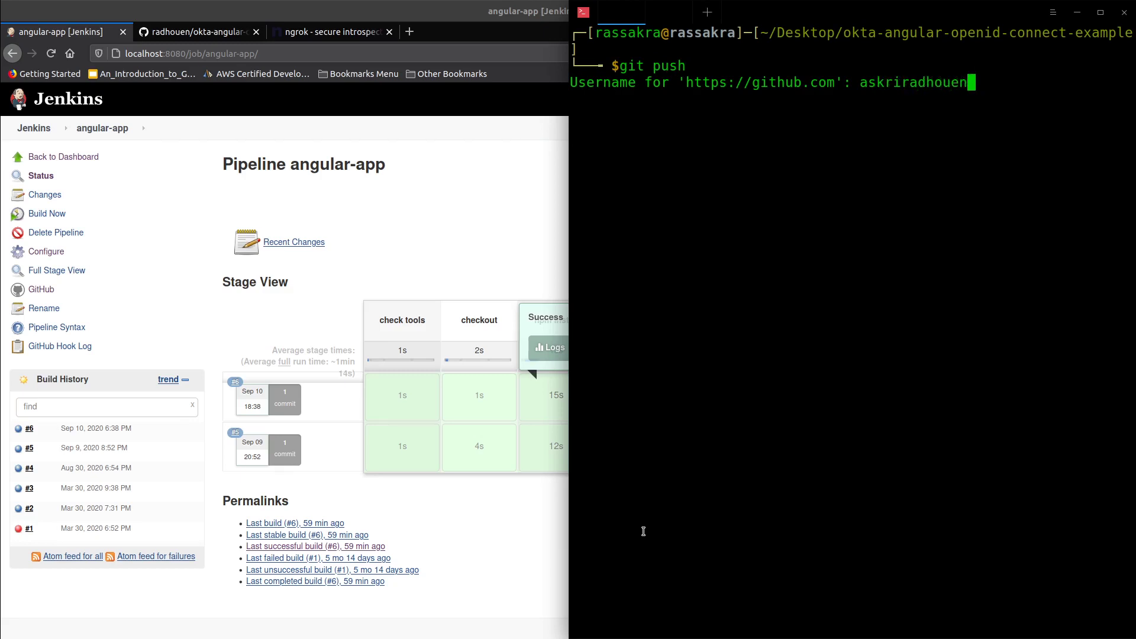
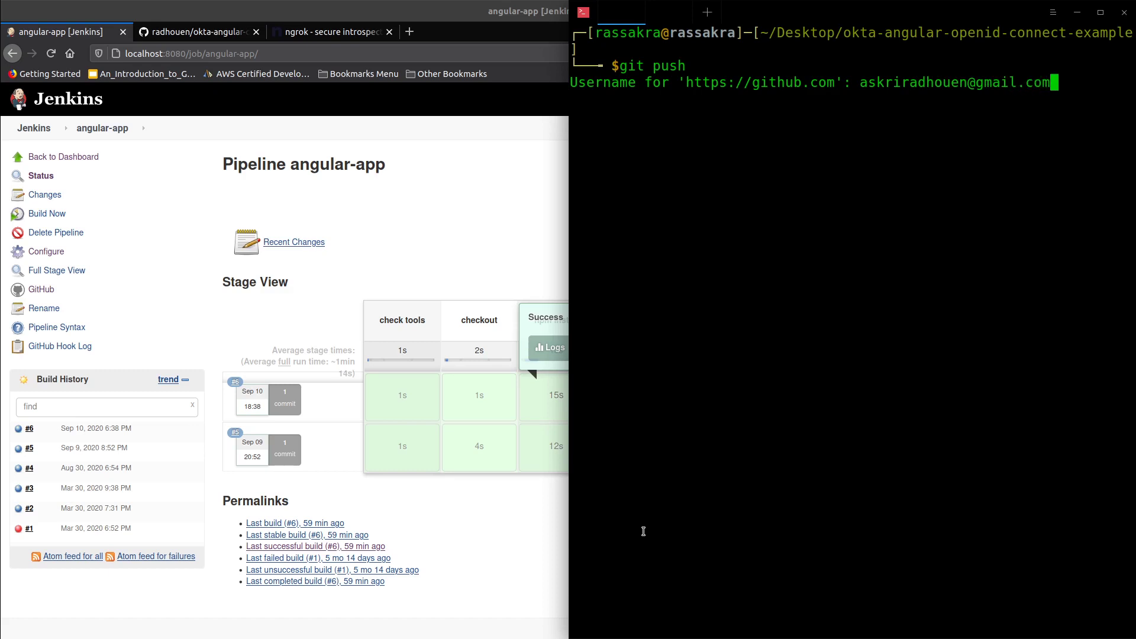
- Submit GitHub credentials, then rerun git push after authentication fails and begin entering the username
{"action": "key", "text": "Return"}
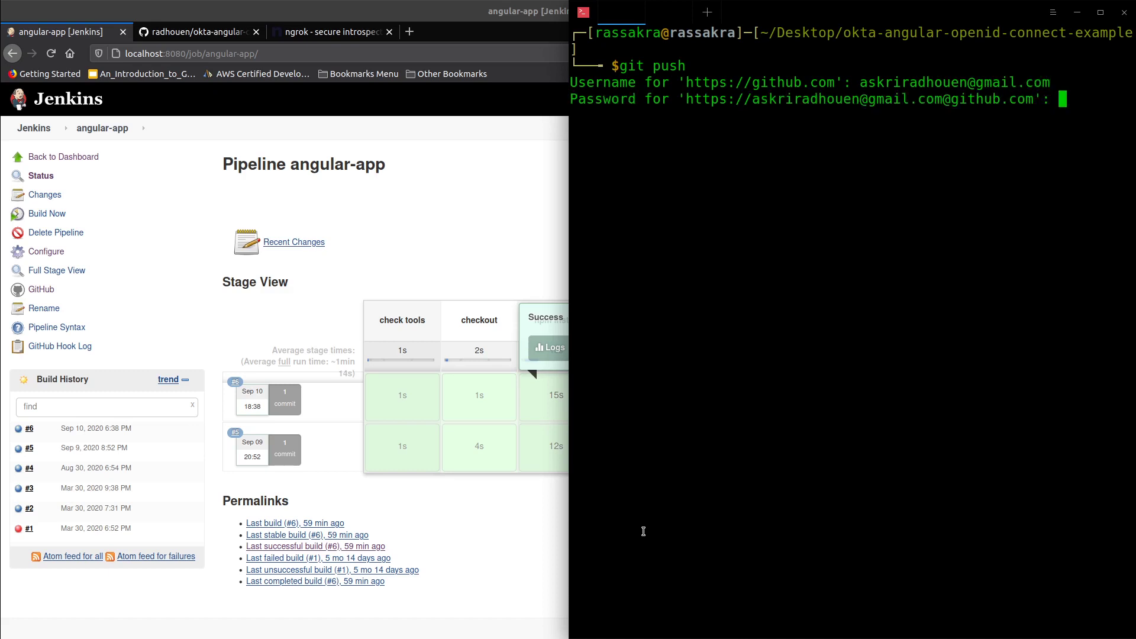
{"action": "key", "text": "Return"}
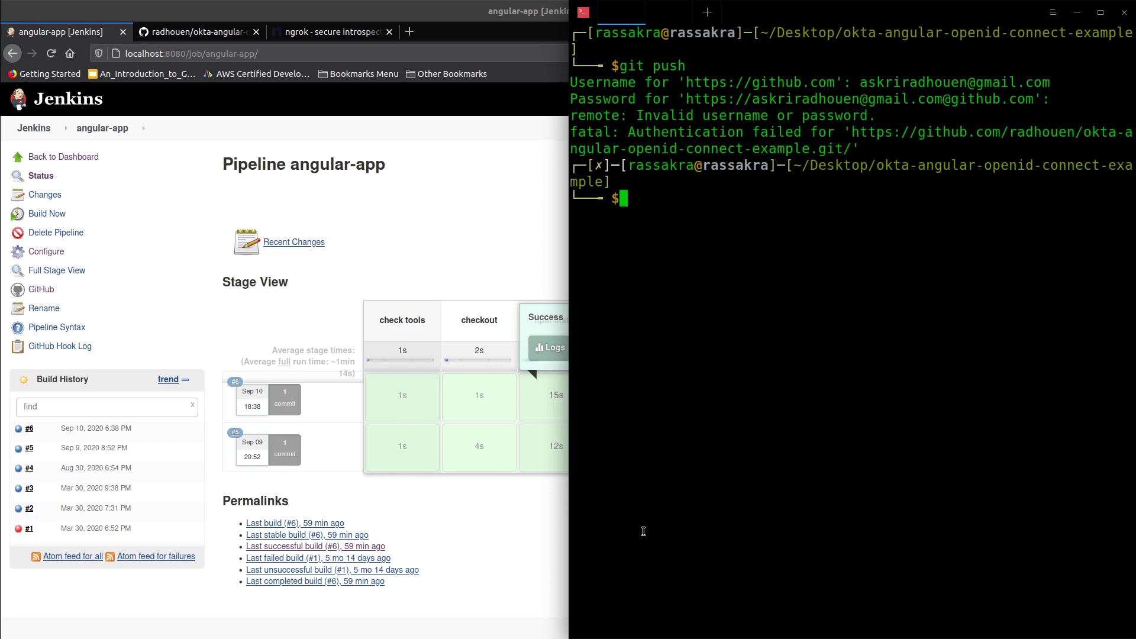
{"action": "key", "text": "Up"}
{"action": "key", "text": "Return"}
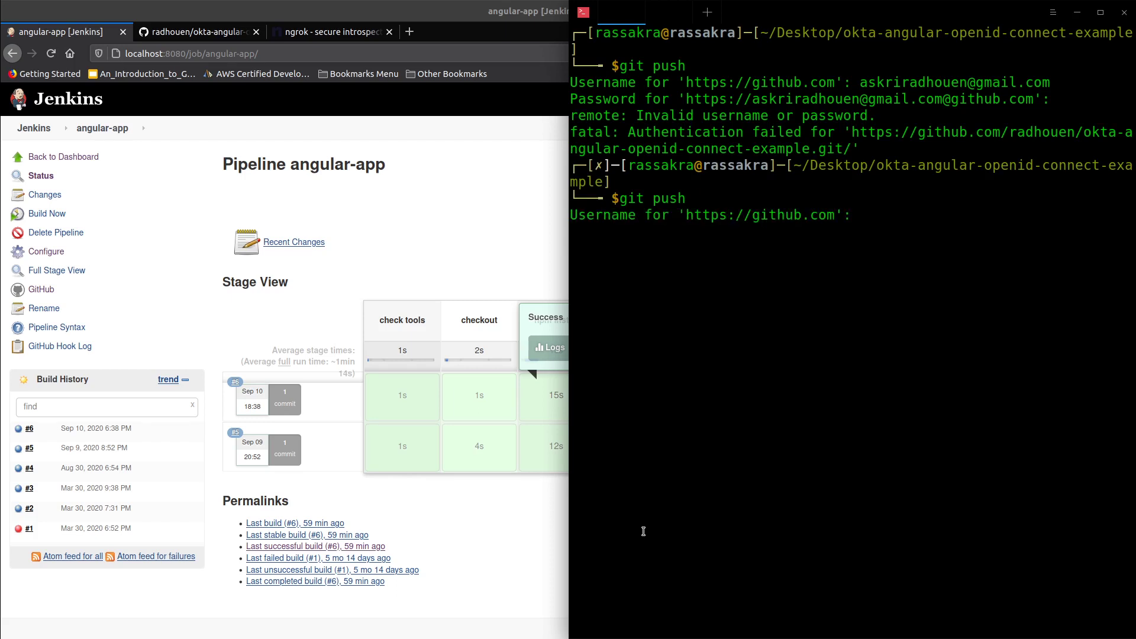
{"action": "type", "text": "askrira"}
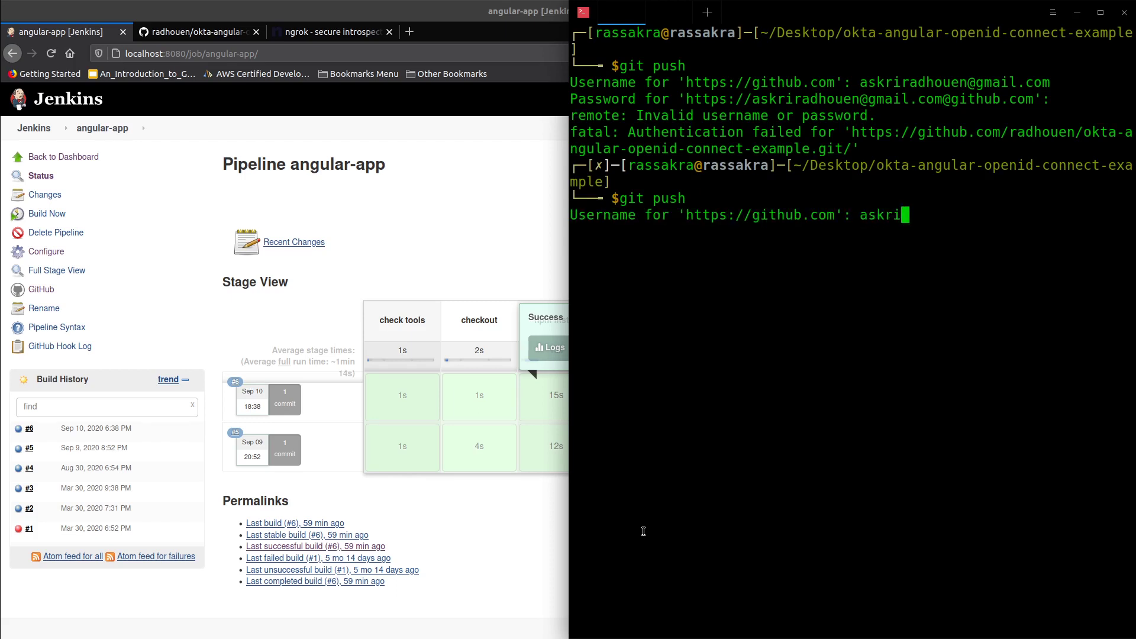